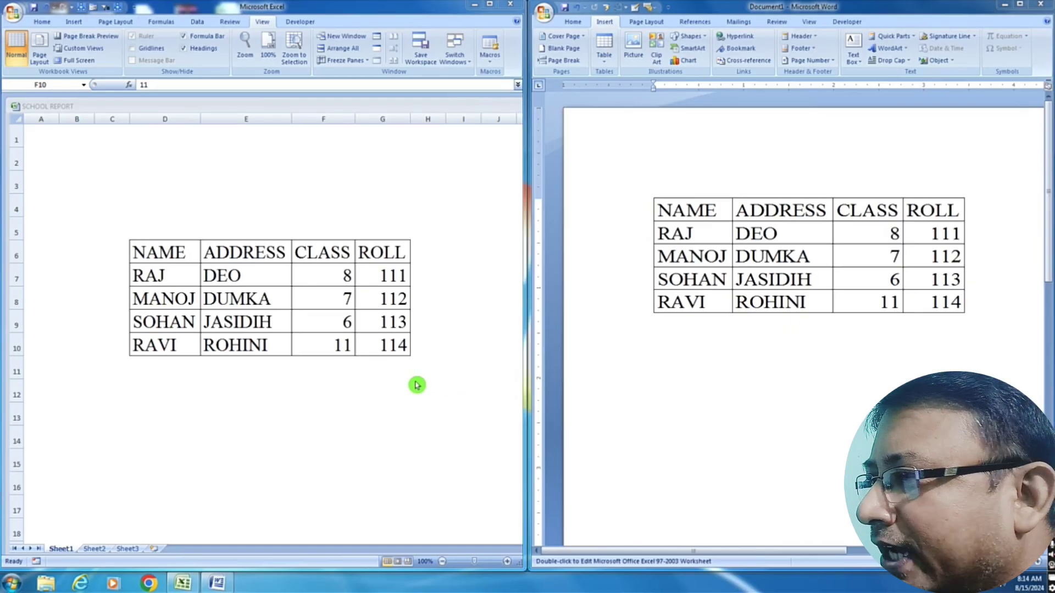
Step: In Excel, change RAJ's address in E7 to KORIYASH and his roll number in G7 to 101
left_click(416, 385)
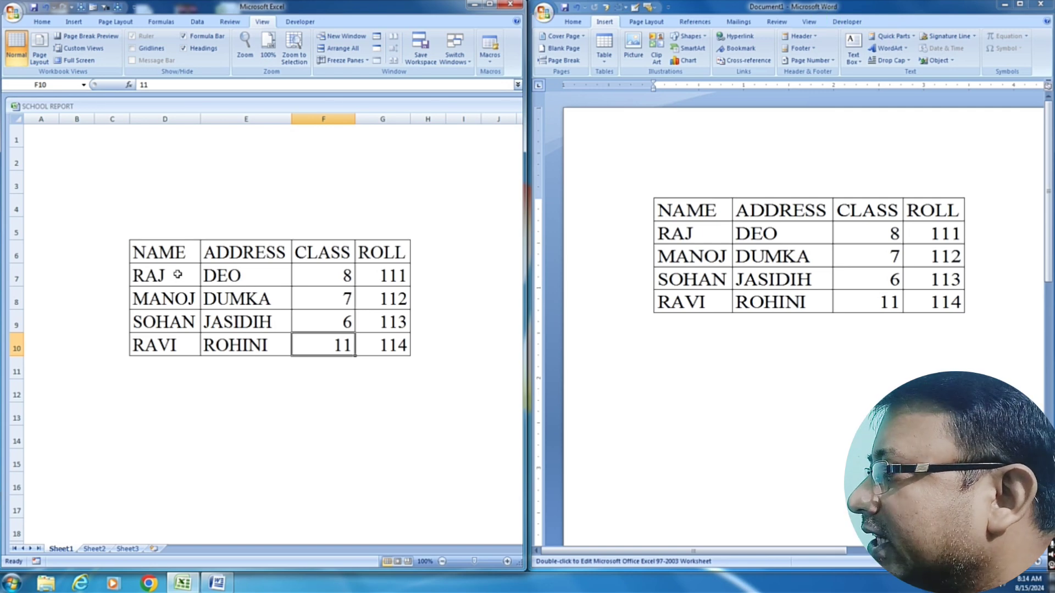
left_click(233, 275)
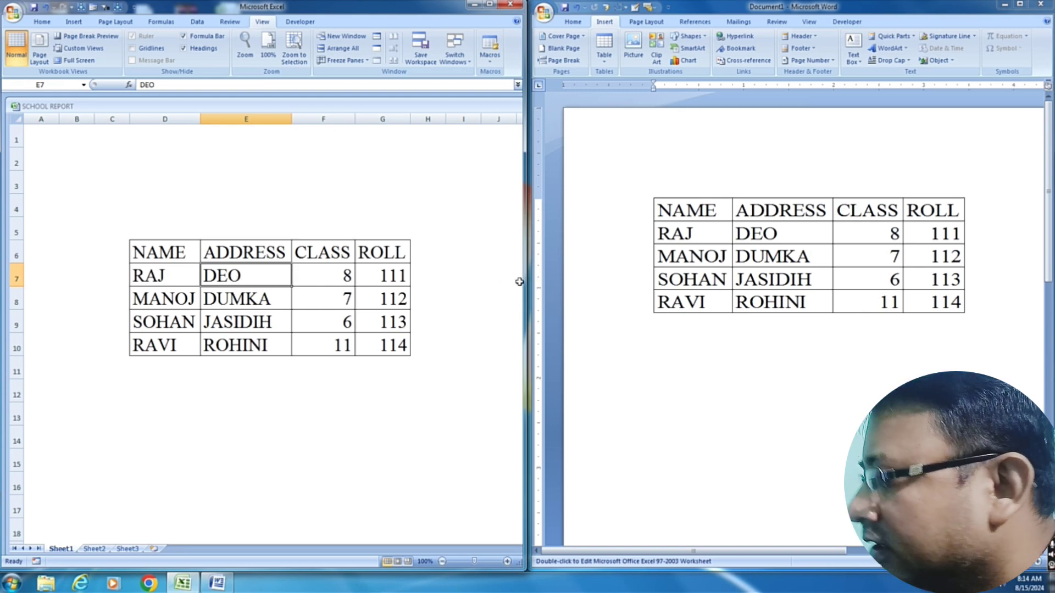
type("KORI")
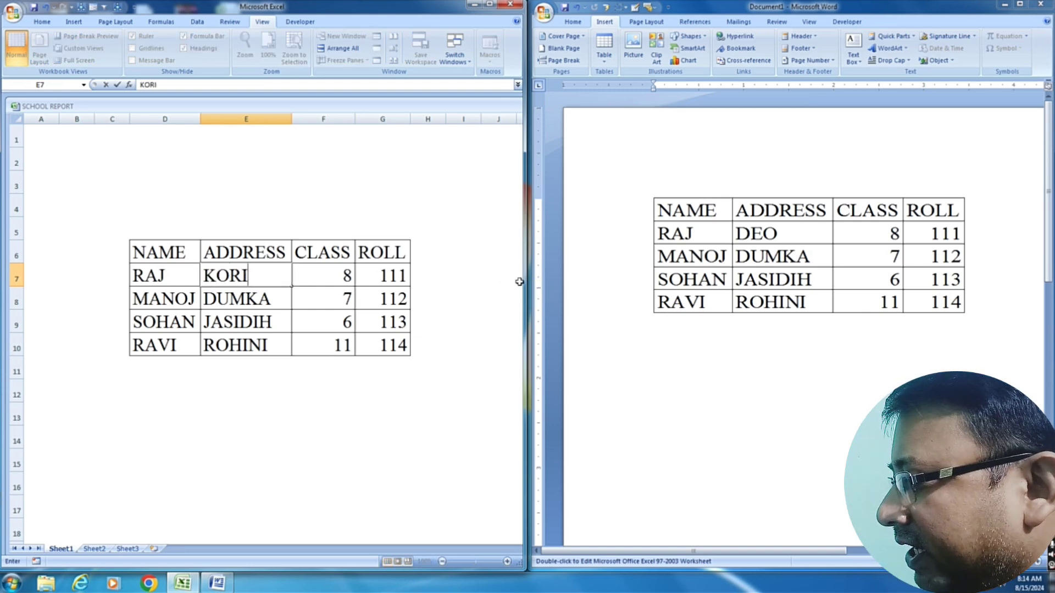
type("YASHA")
key("Tab")
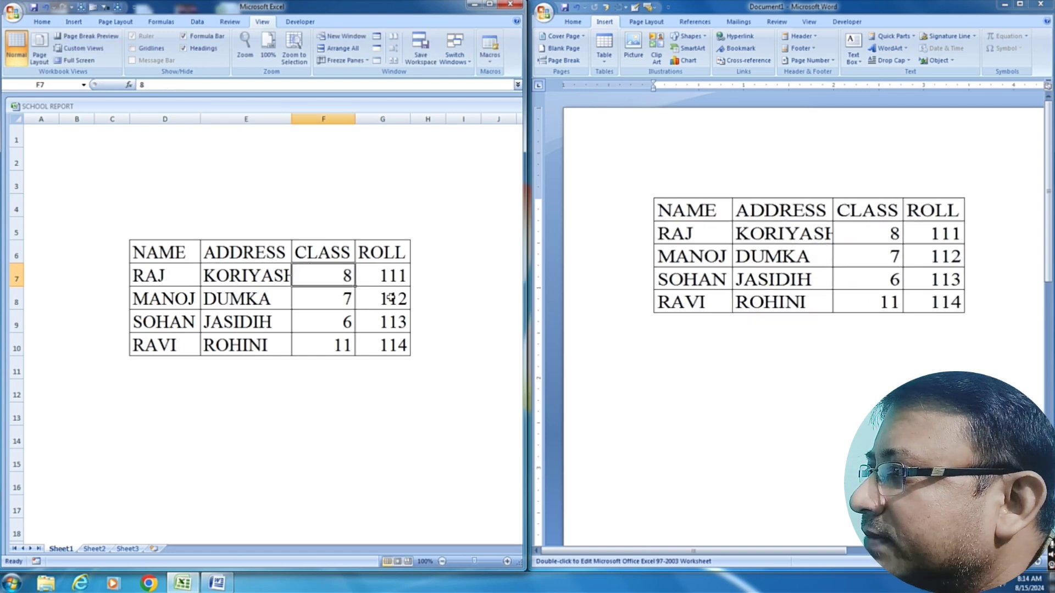
key("Tab")
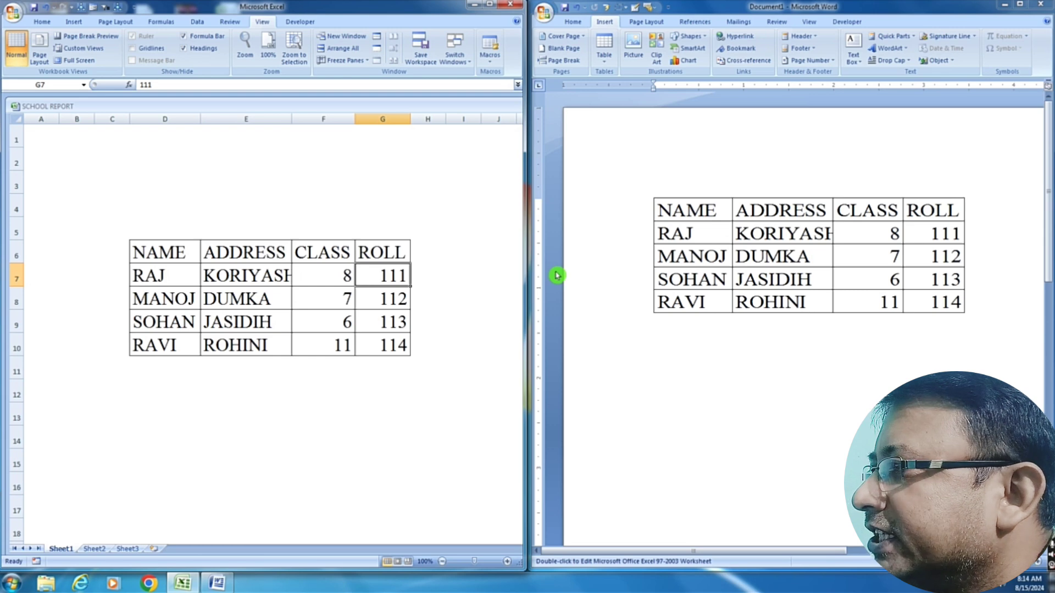
type("101")
key("Return")
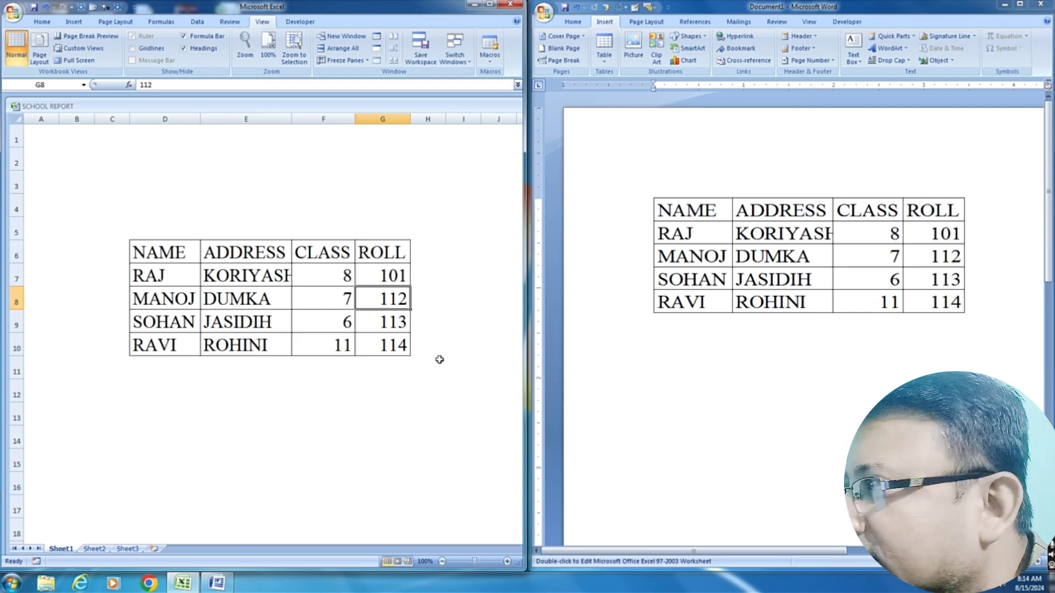
Step: Close both Excel and the Word document without saving changes
left_click(510, 4)
left_click(541, 324)
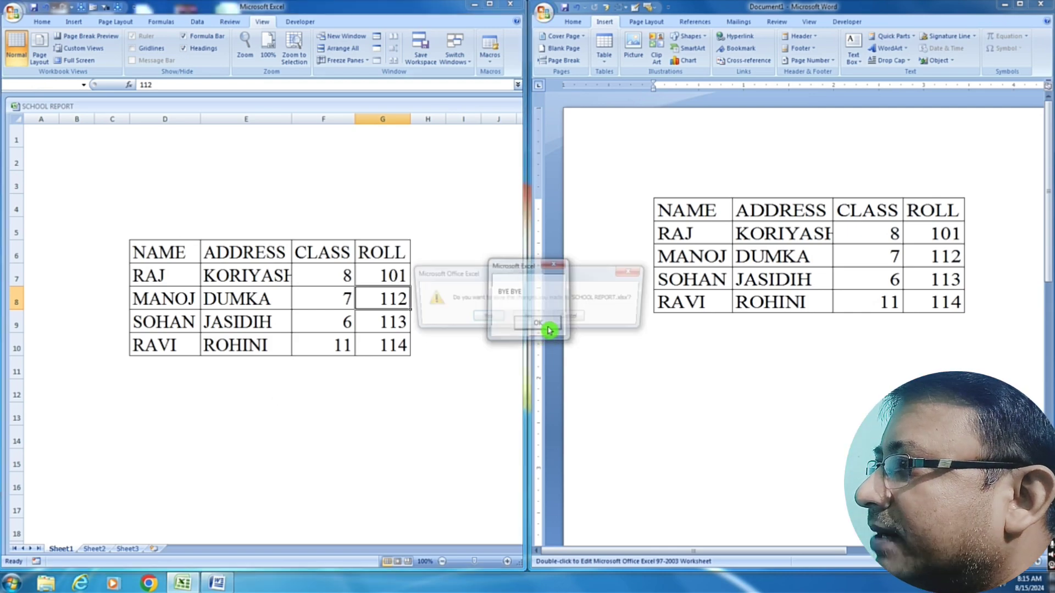
left_click(536, 319)
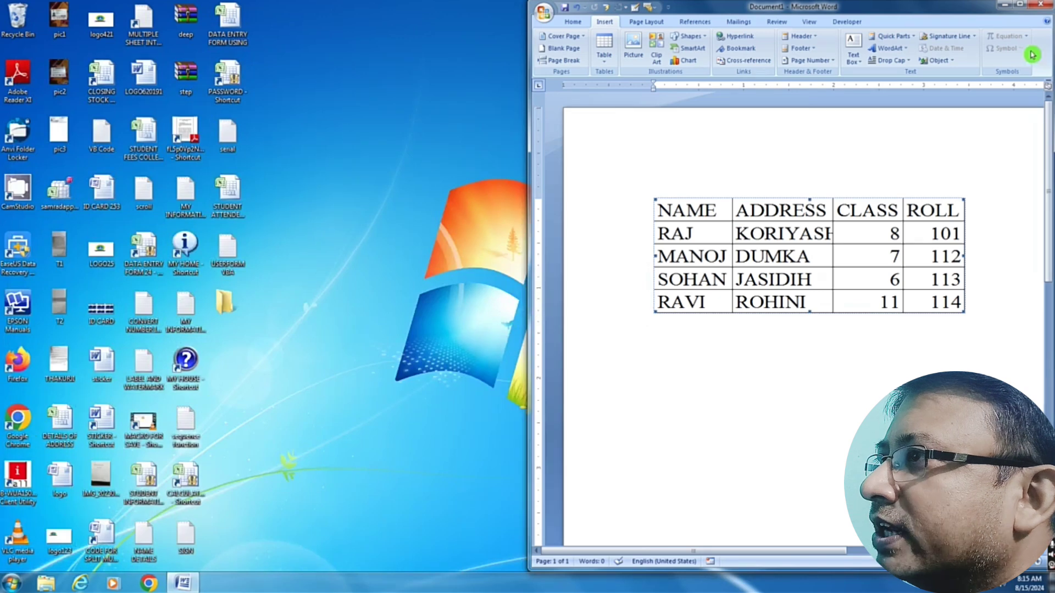
left_click(1041, 8)
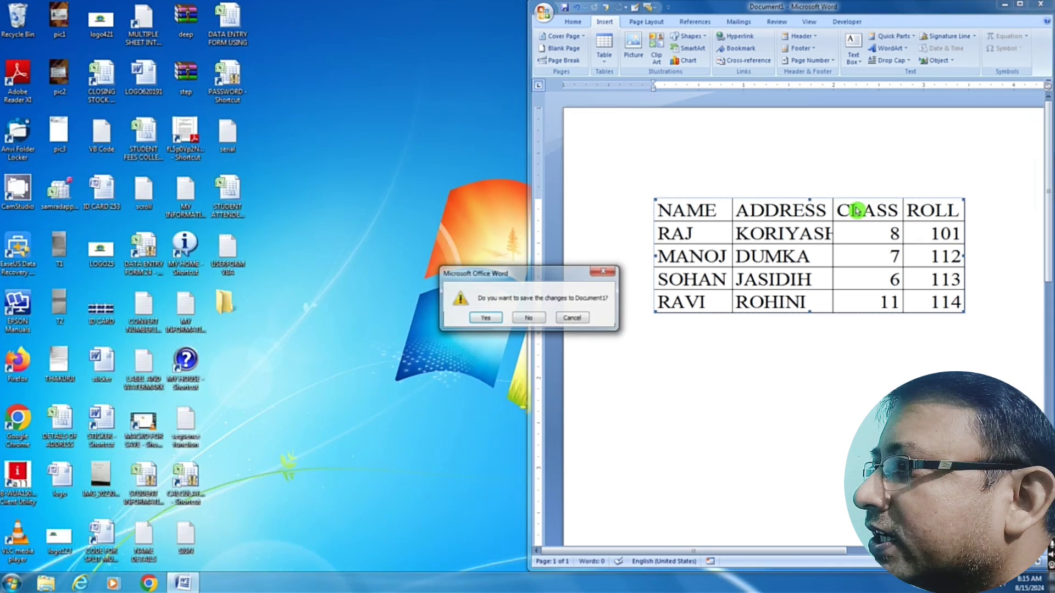
left_click(540, 322)
Step: Launch Microsoft Office Excel 2007 and maximize the blank Book1 workbook
left_click(12, 583)
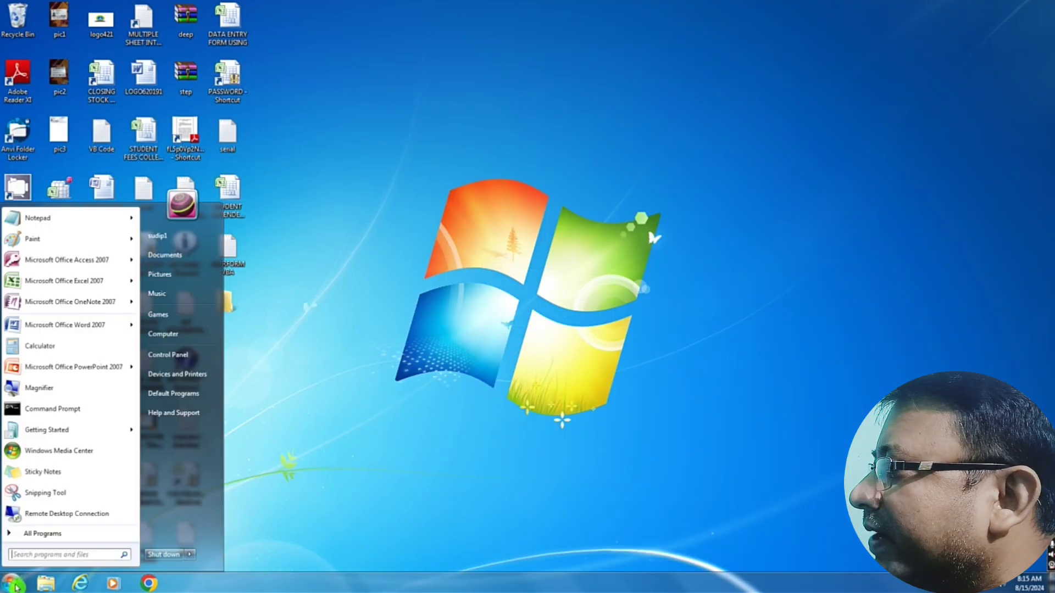
left_click(76, 284)
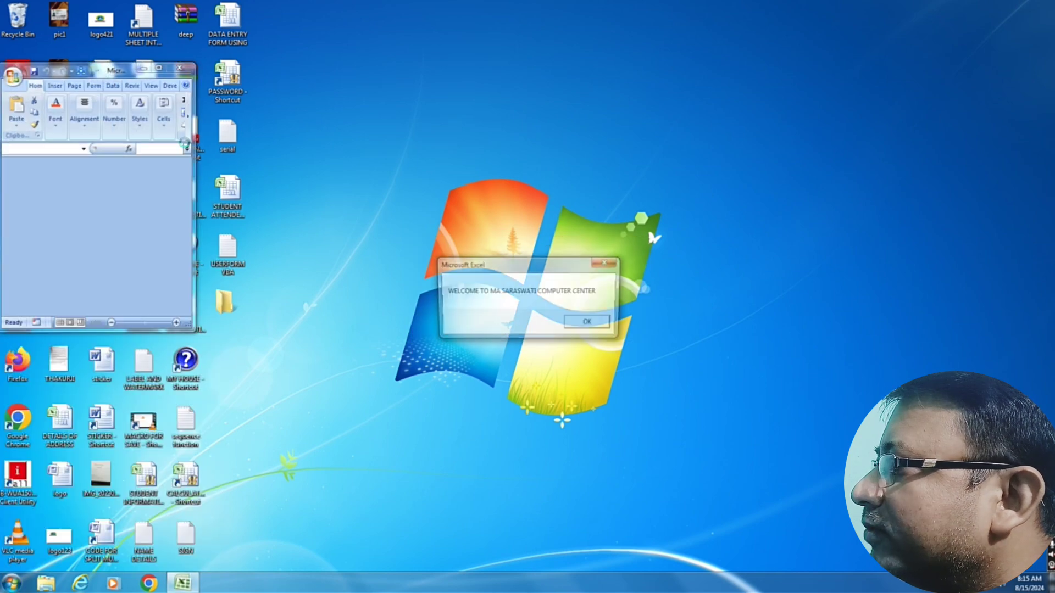
left_click(610, 264)
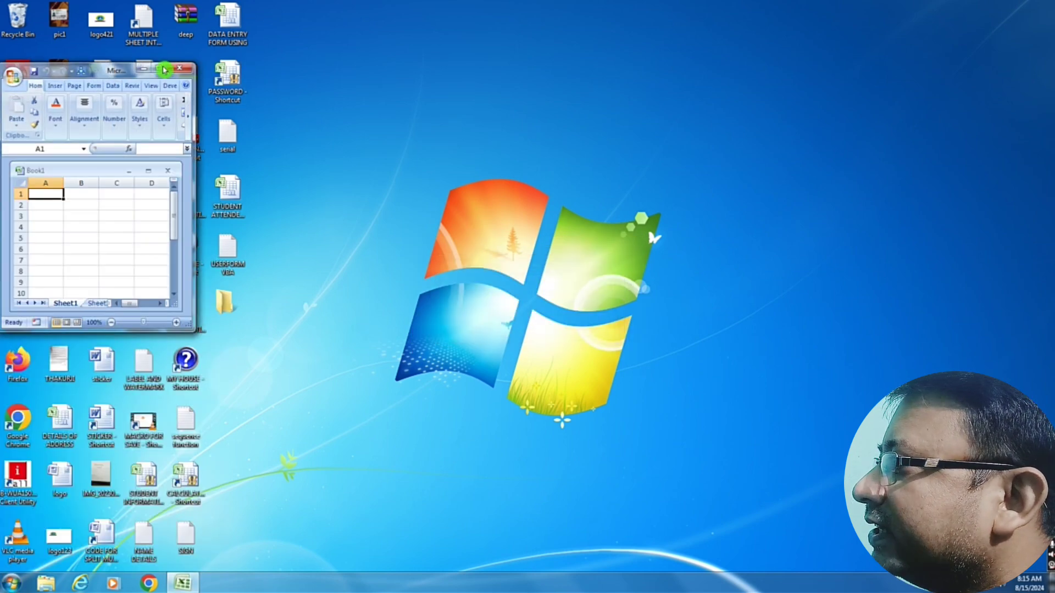
left_click(159, 68)
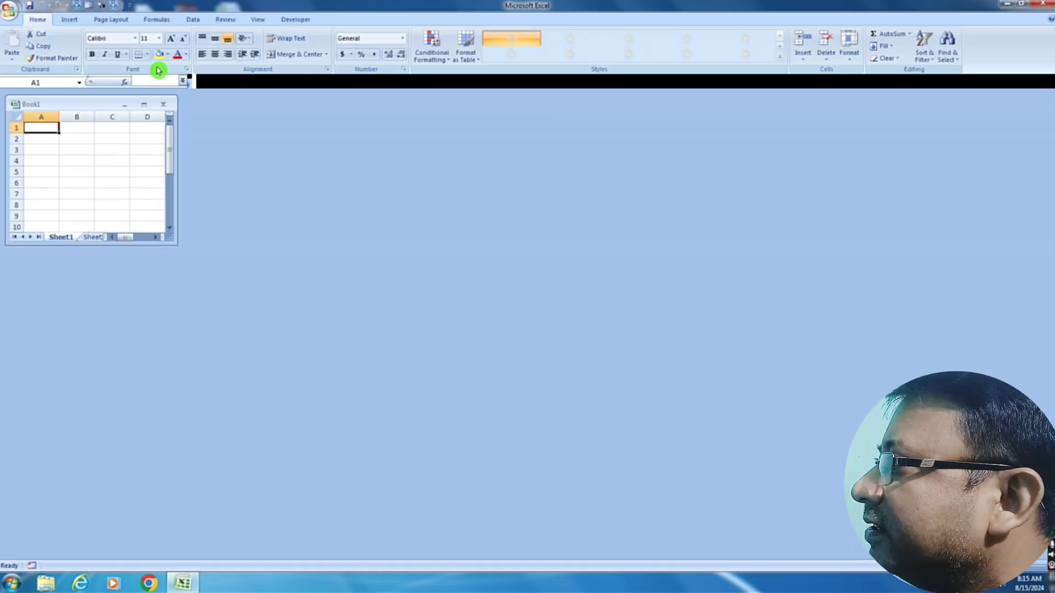
left_click(144, 105)
left_click(9, 10)
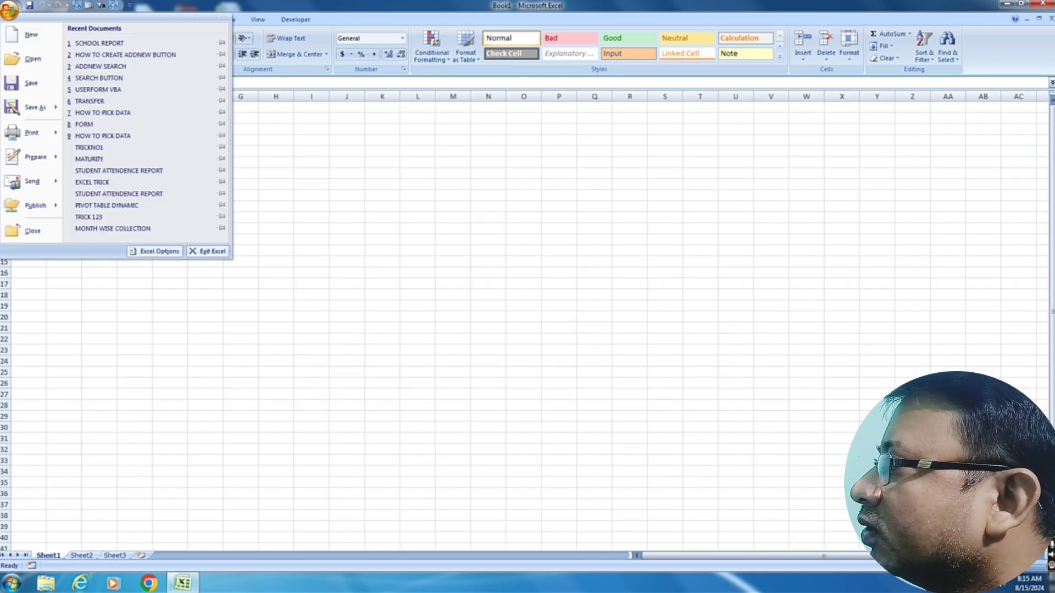
Step: Reopen SCHOOL REPORT from Recent Documents and check the table D6:G10 still shows DEO and 111
left_click(104, 42)
left_click(524, 305)
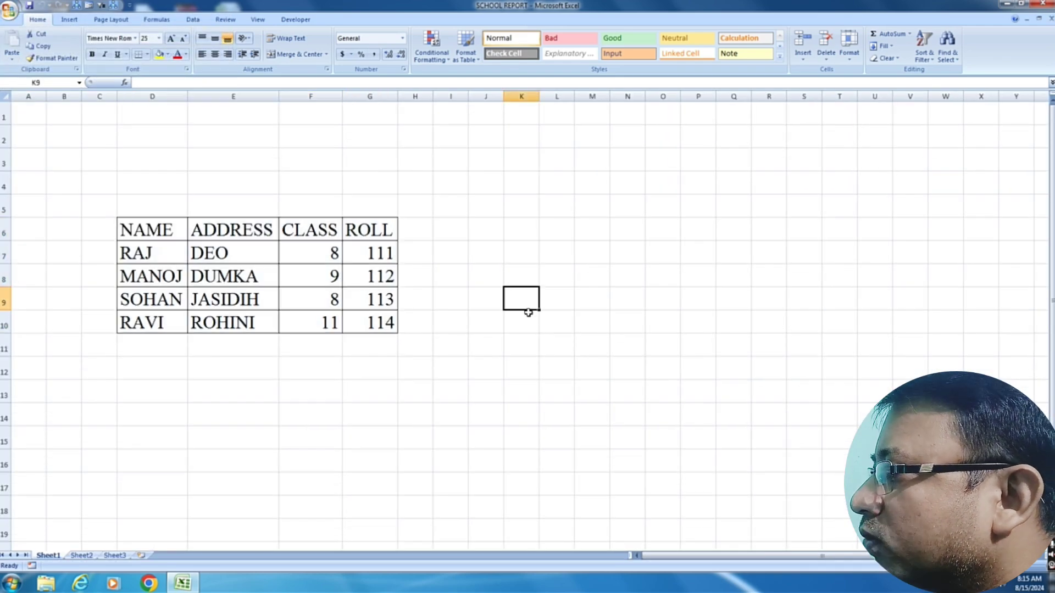
left_click(440, 329)
left_click(237, 232)
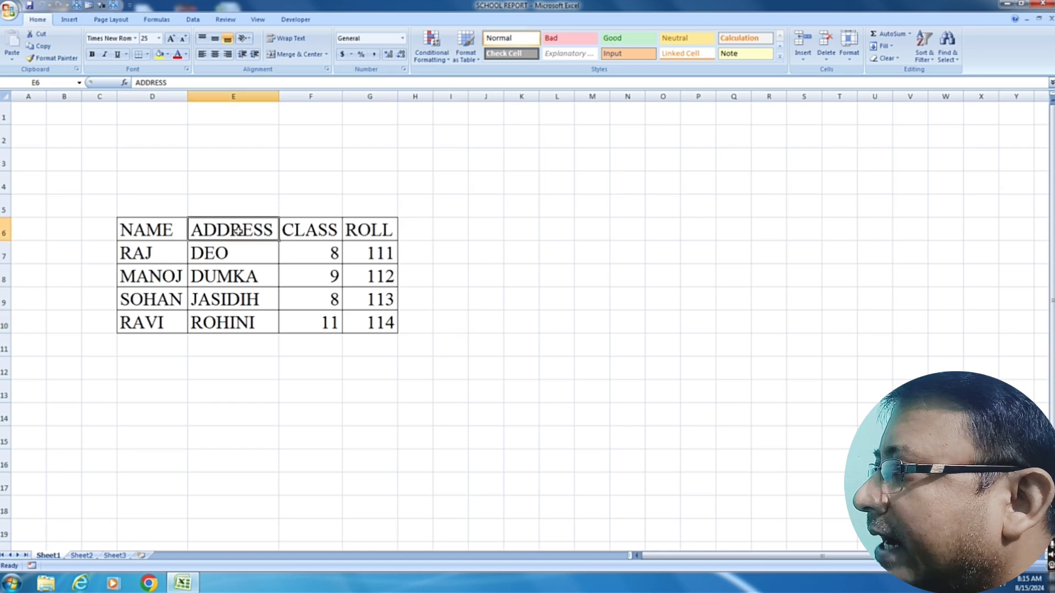
left_click(418, 278)
left_click(310, 342)
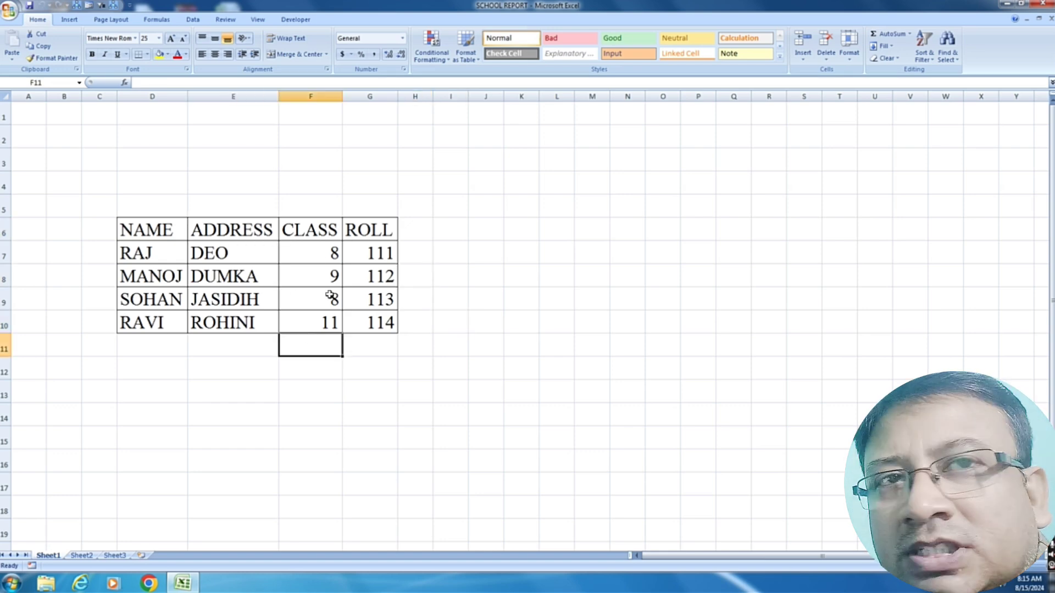
left_click(593, 300)
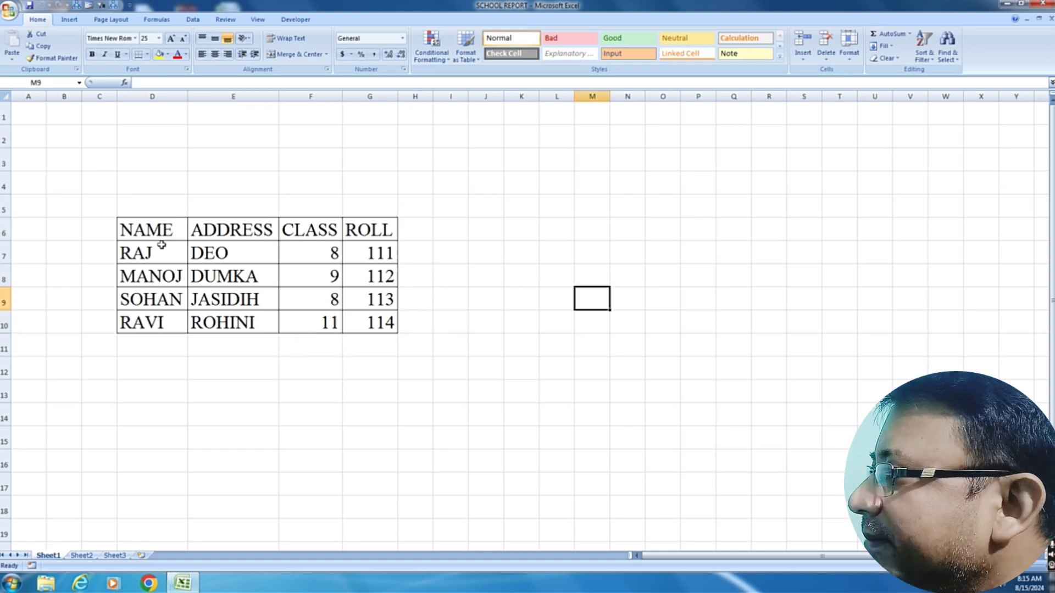
left_click_drag(157, 231, 354, 321)
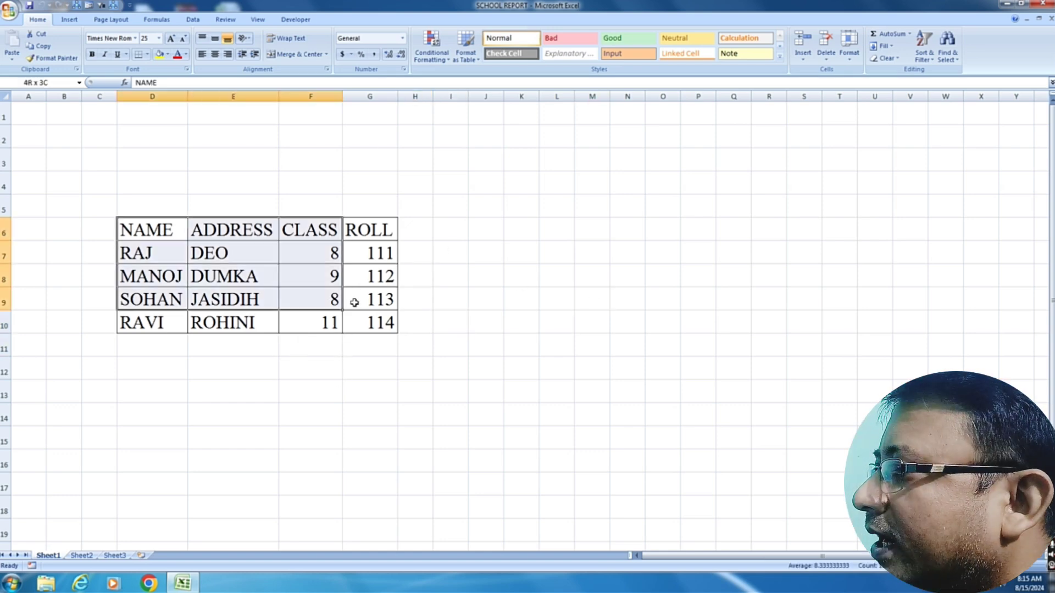
left_click(584, 324)
left_click(297, 273)
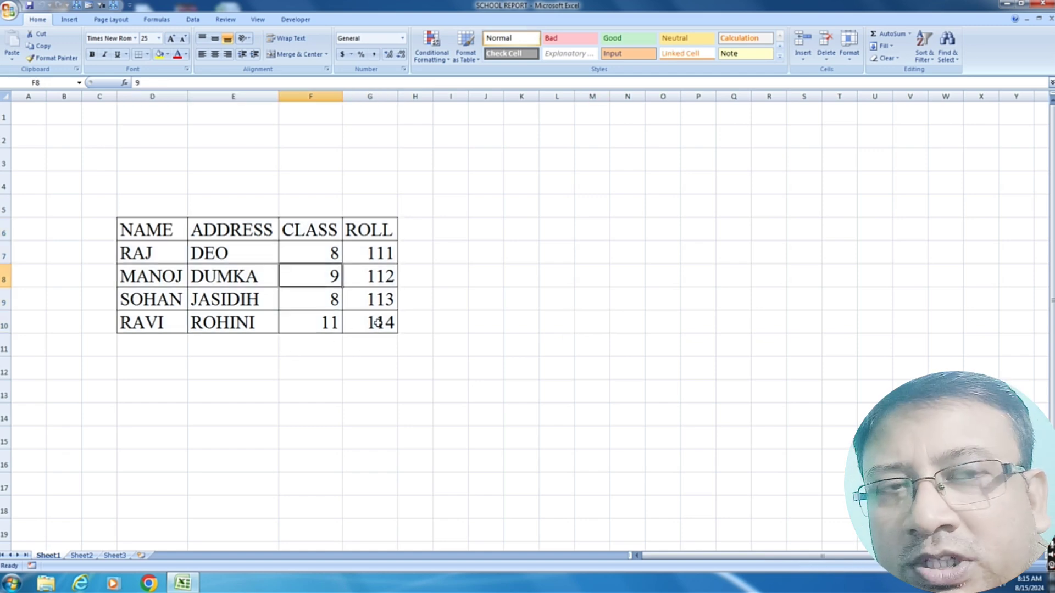
left_click(399, 380)
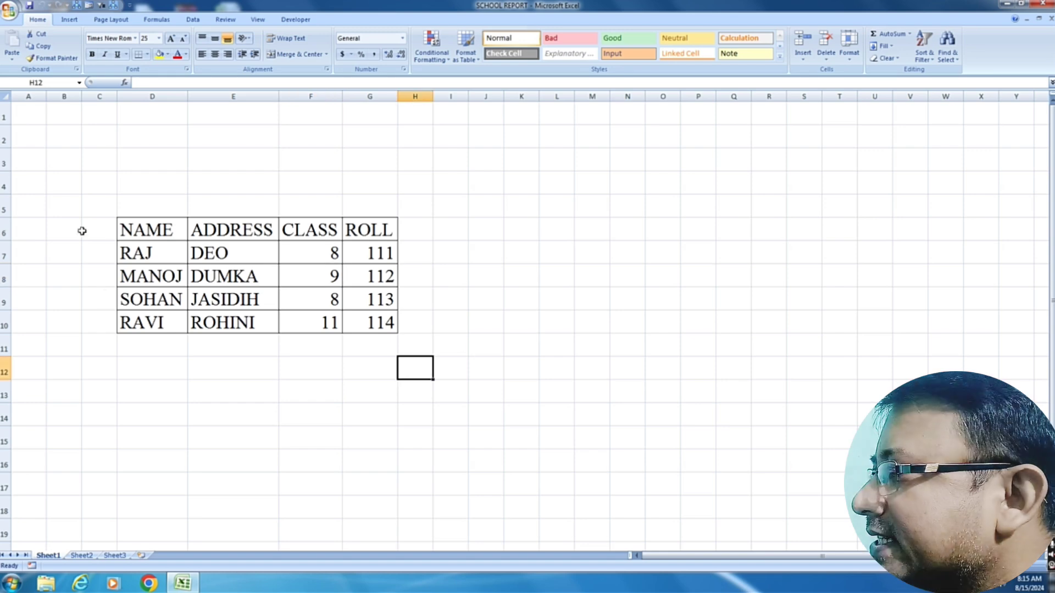
left_click(12, 582)
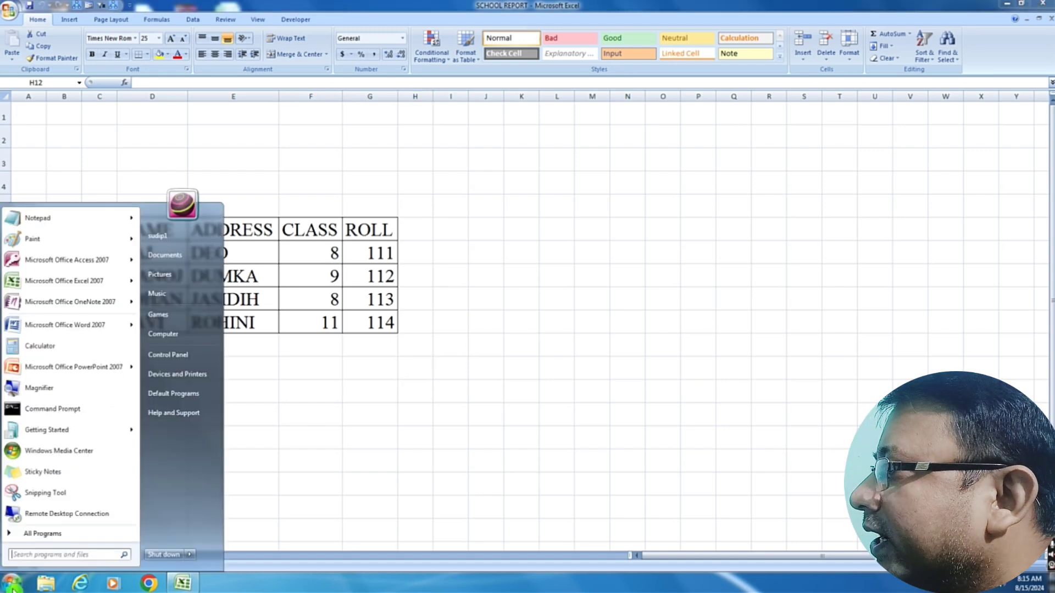
Step: Start Word with a new blank Document1, maximize it, and show the Insert ribbon
left_click(63, 325)
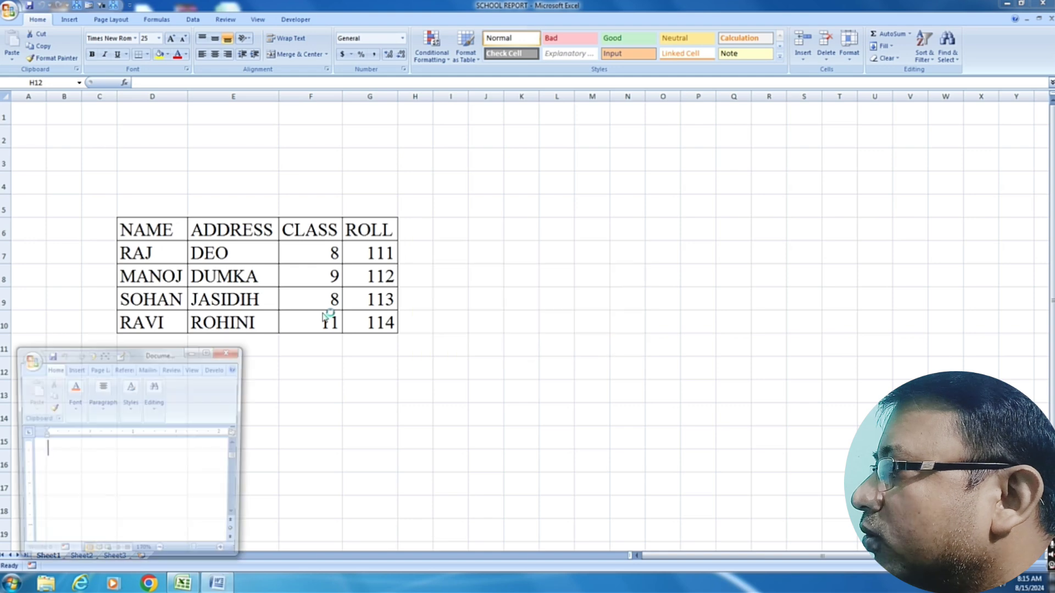
left_click(209, 352)
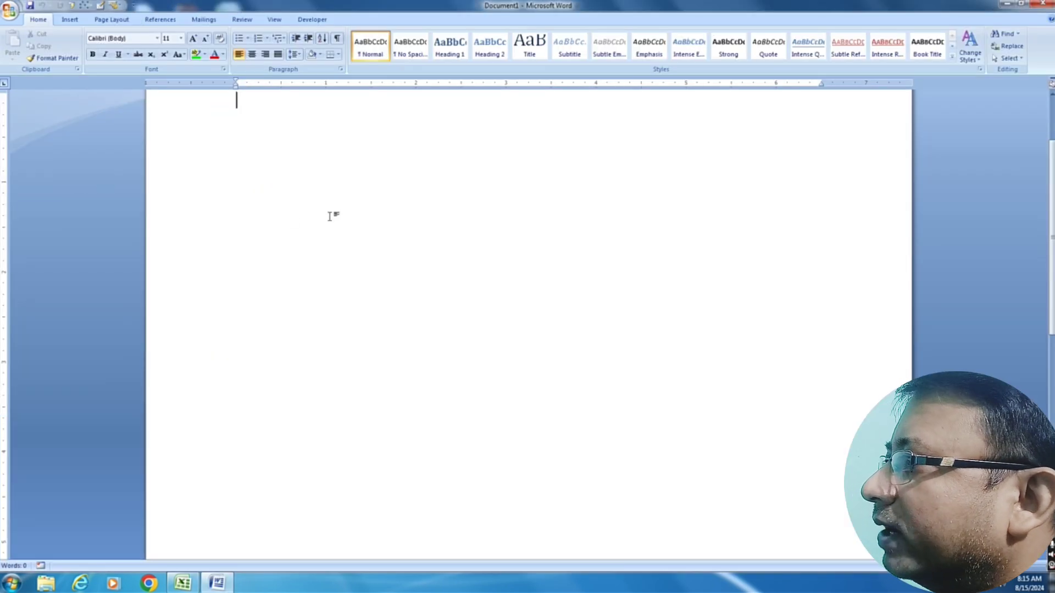
scroll(355, 220, "up", 3)
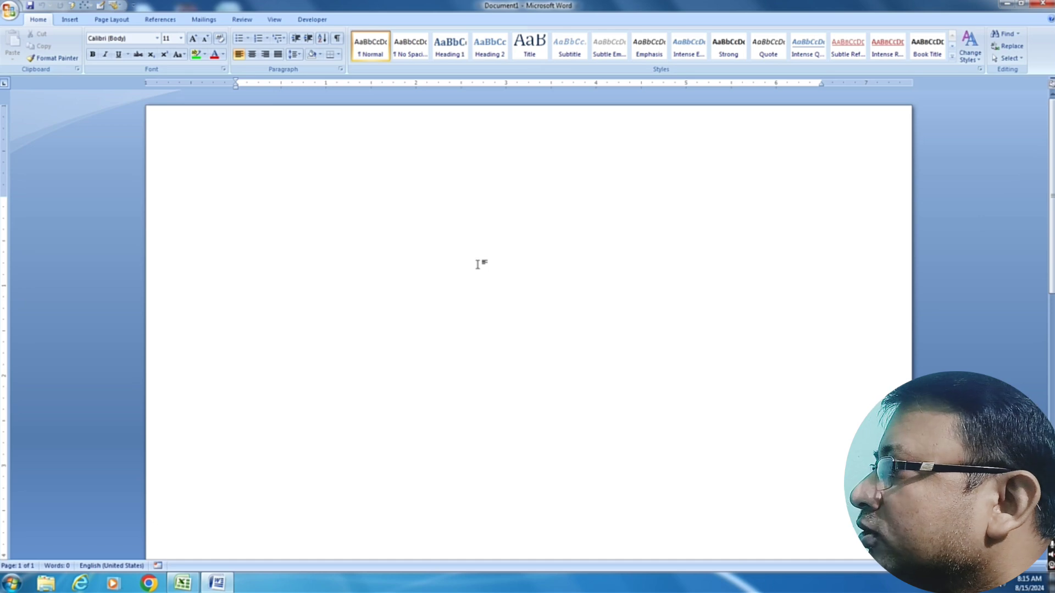
key("super+plus")
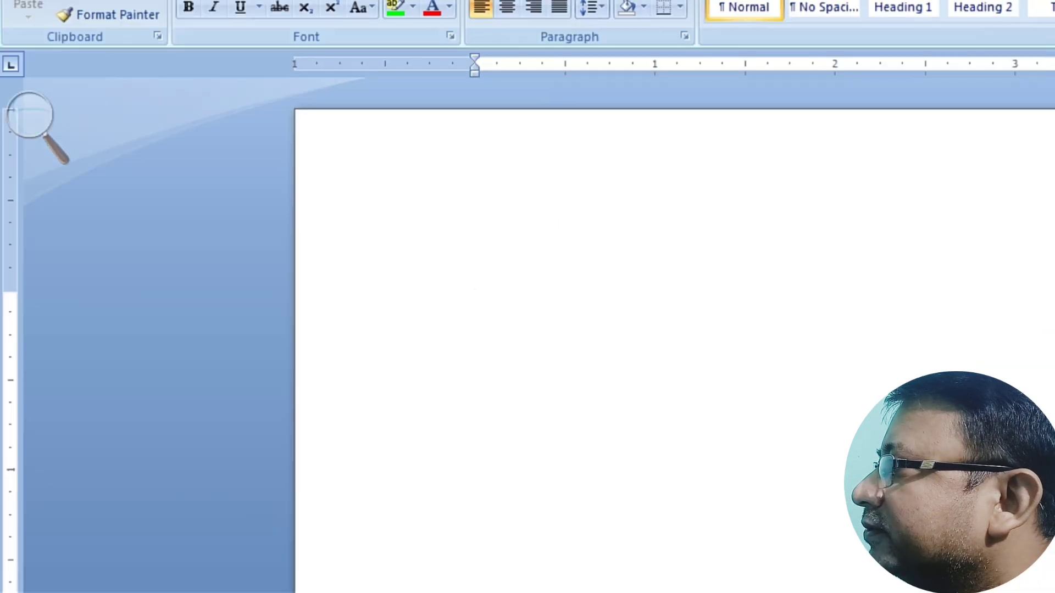
left_click(30, 114)
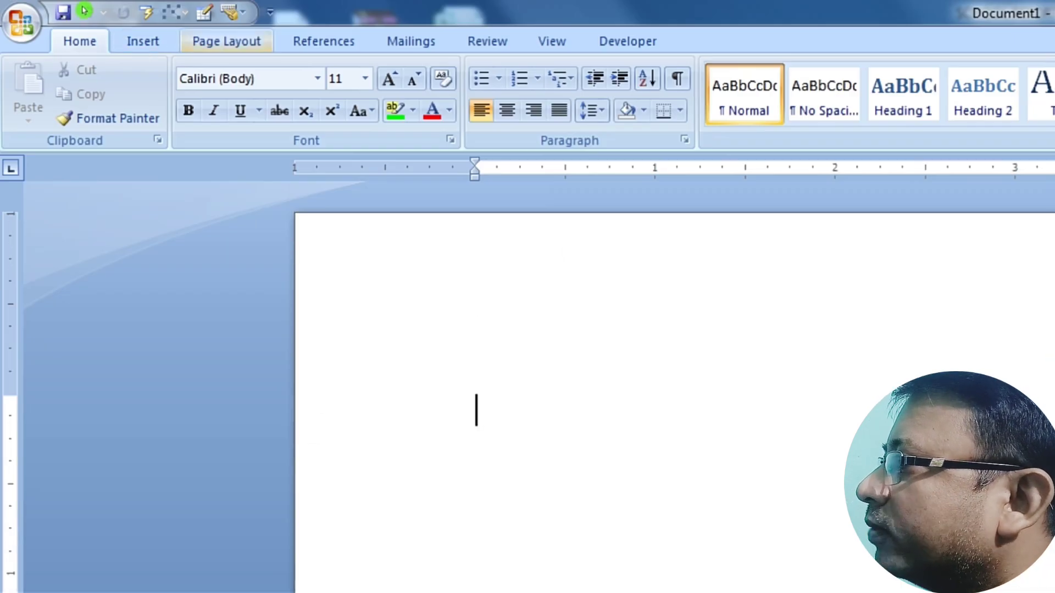
left_click(143, 40)
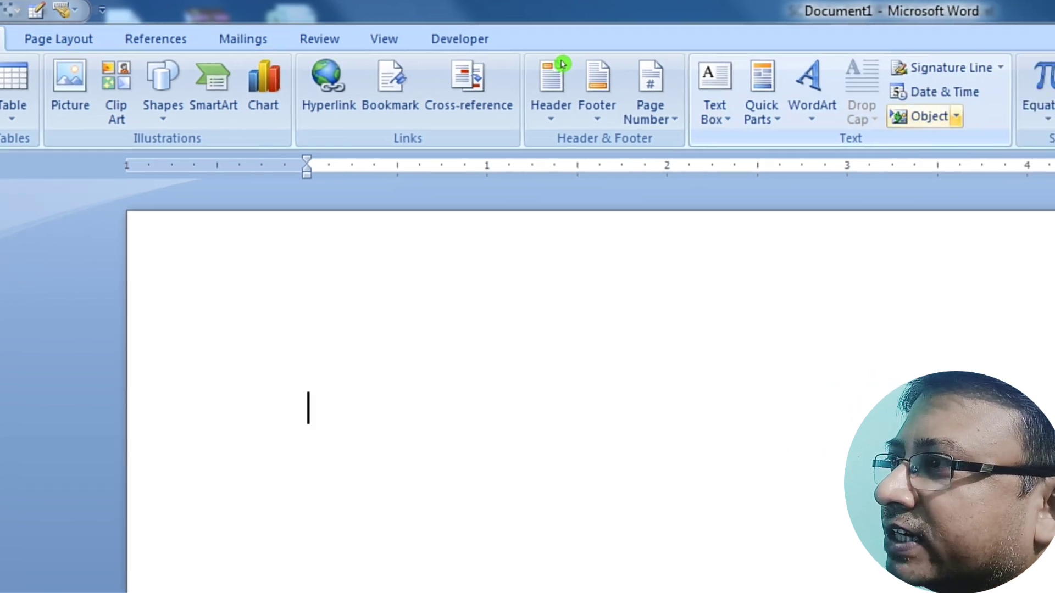
Step: Insert SCHOOL REPORT.xlsx as an Object from file with Link to file enabled
left_click(956, 116)
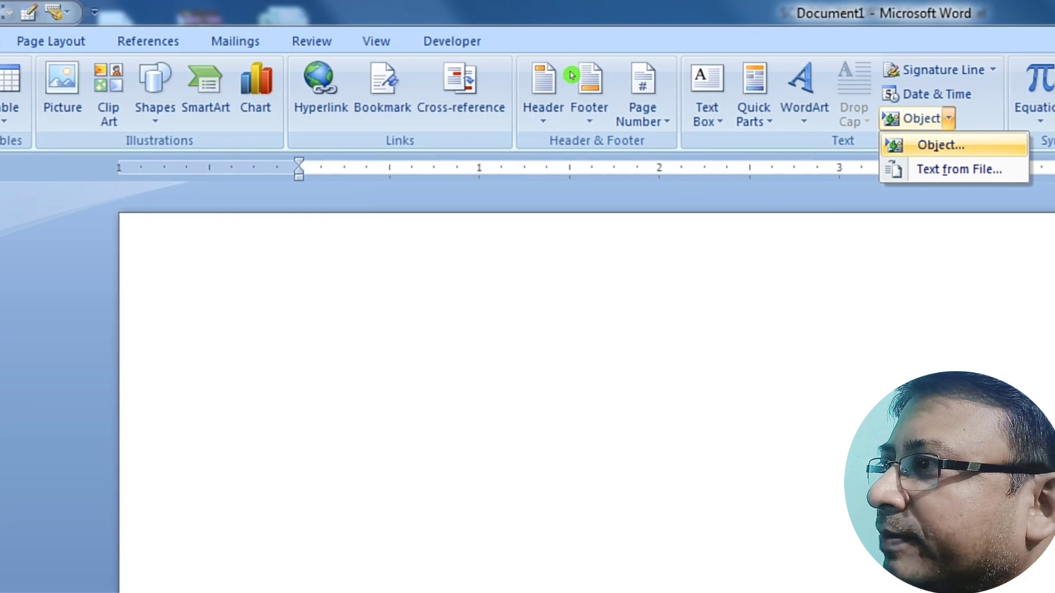
key("Return")
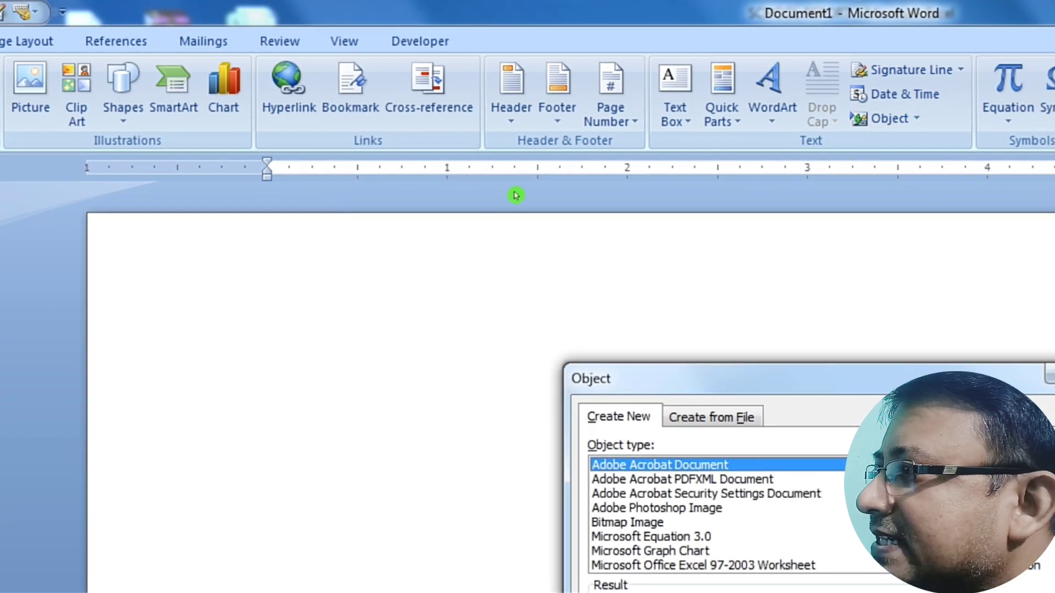
left_click_drag(688, 385, 322, 169)
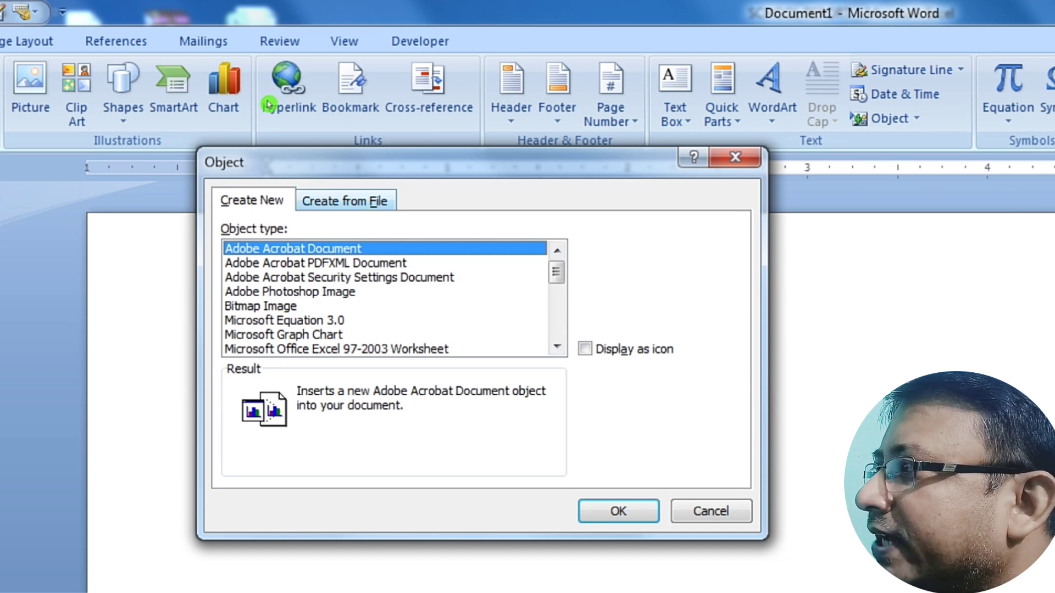
key("ctrl+Tab")
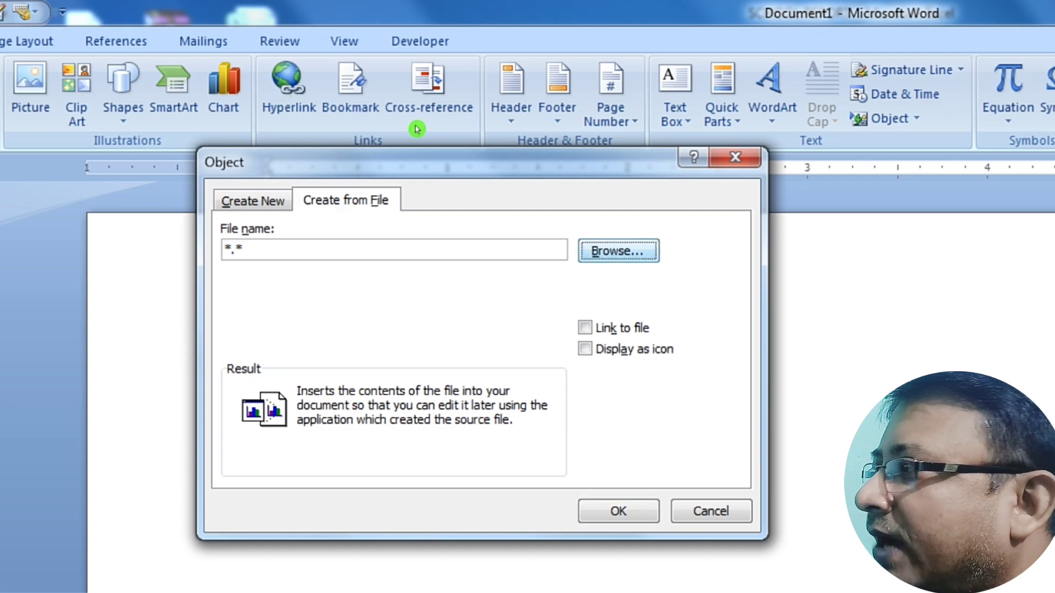
key("Return")
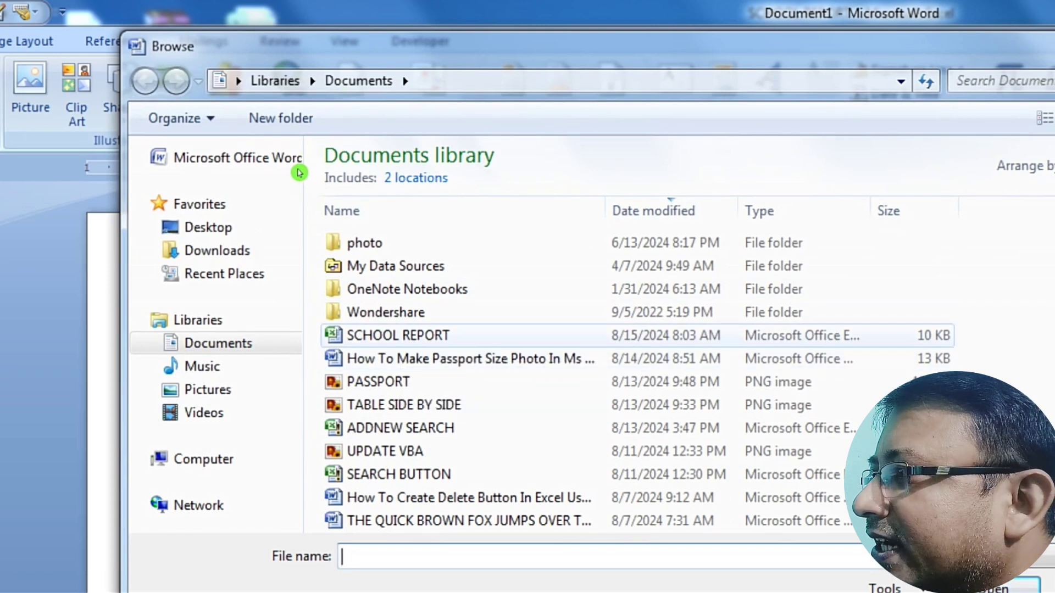
left_click(398, 336)
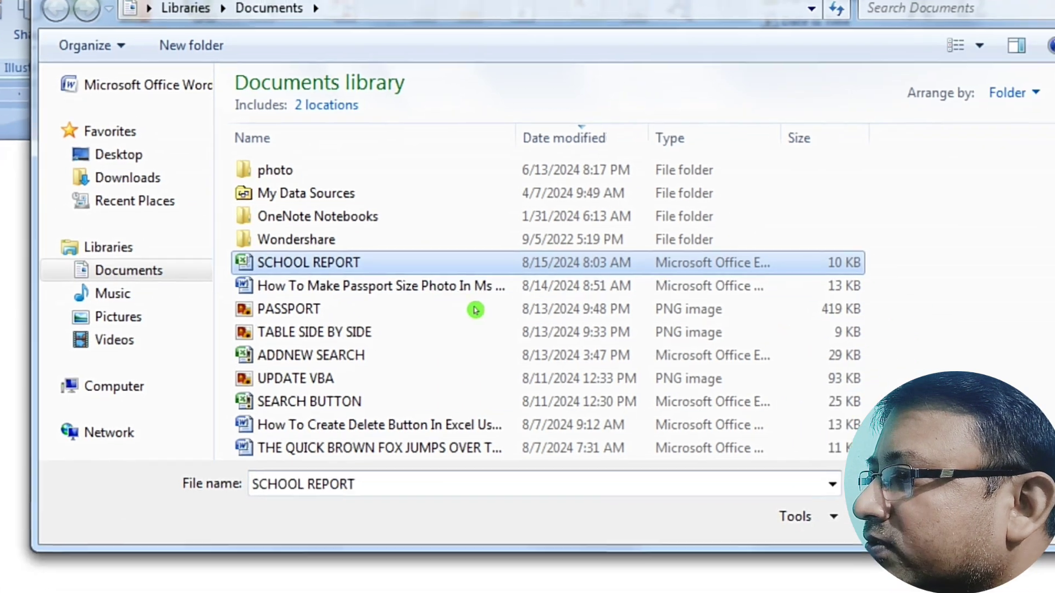
key("Return")
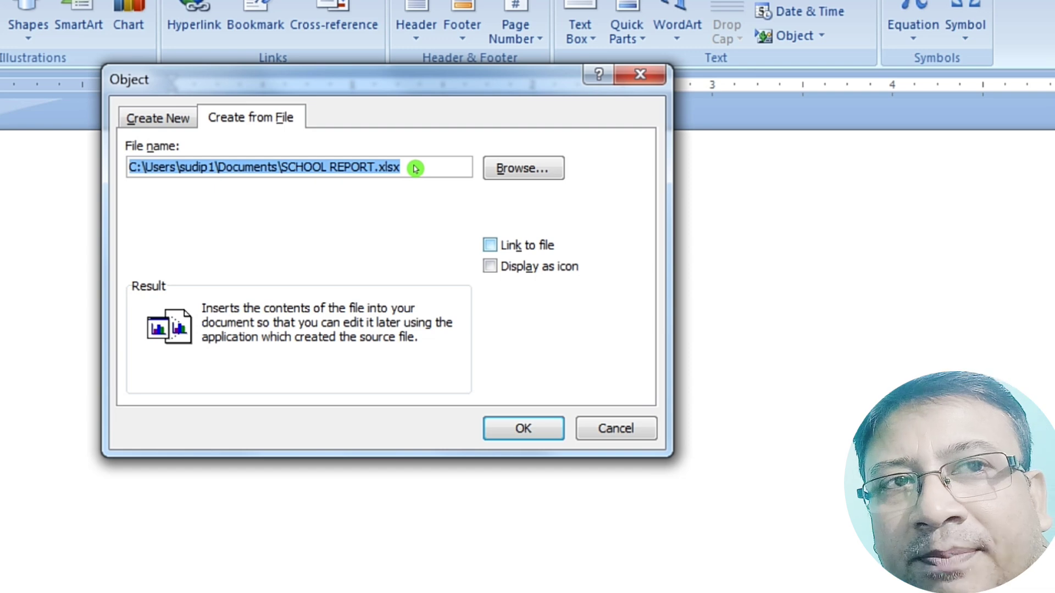
key("alt+k")
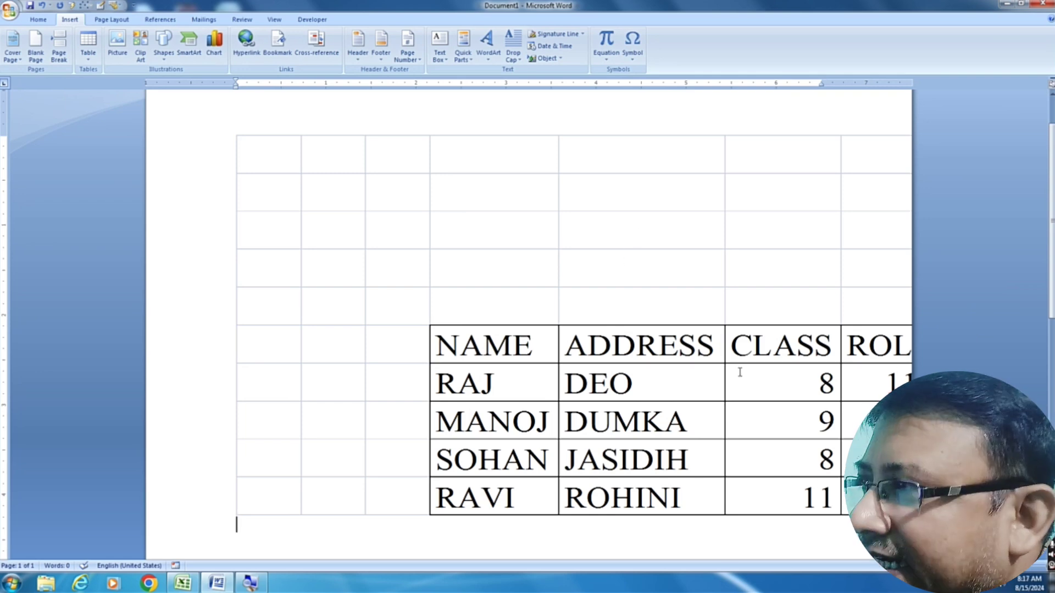
Step: Drag the embedded SCHOOL REPORT object's sizing handles to make it wider and taller
left_click(380, 187)
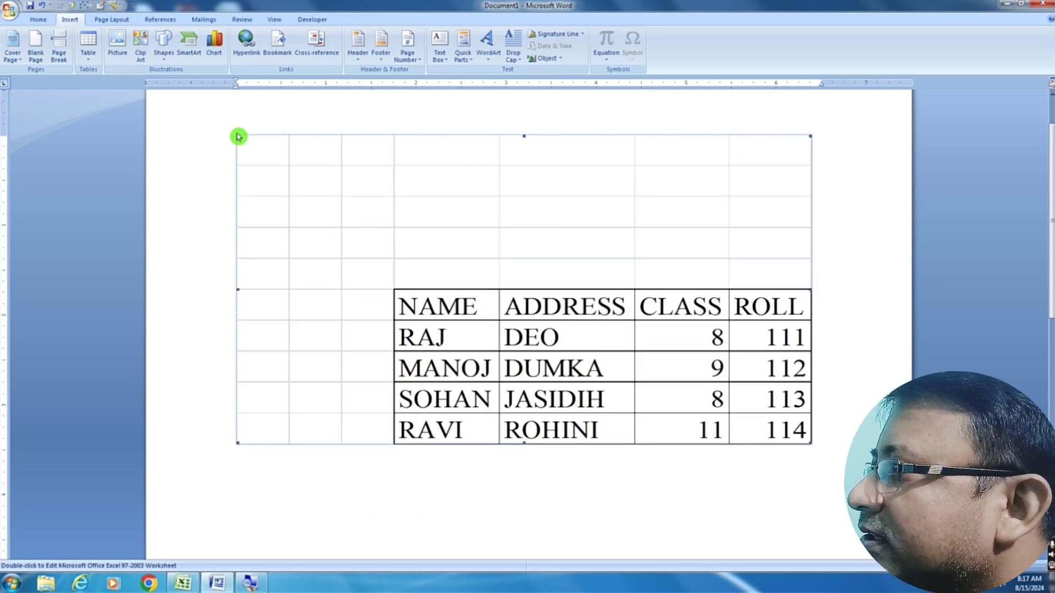
left_click_drag(236, 135, 316, 188)
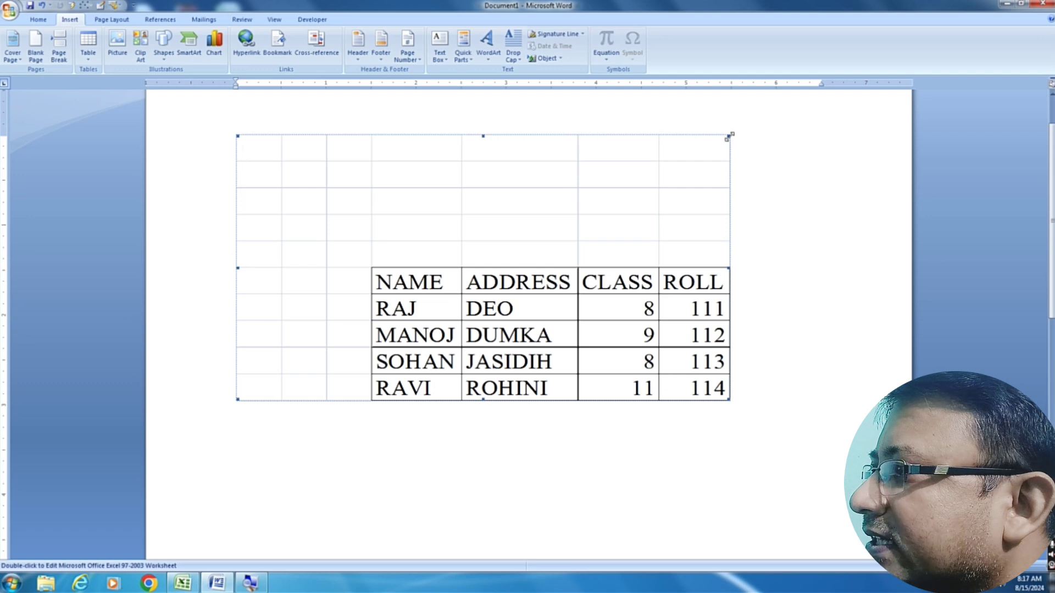
left_click_drag(724, 138, 690, 158)
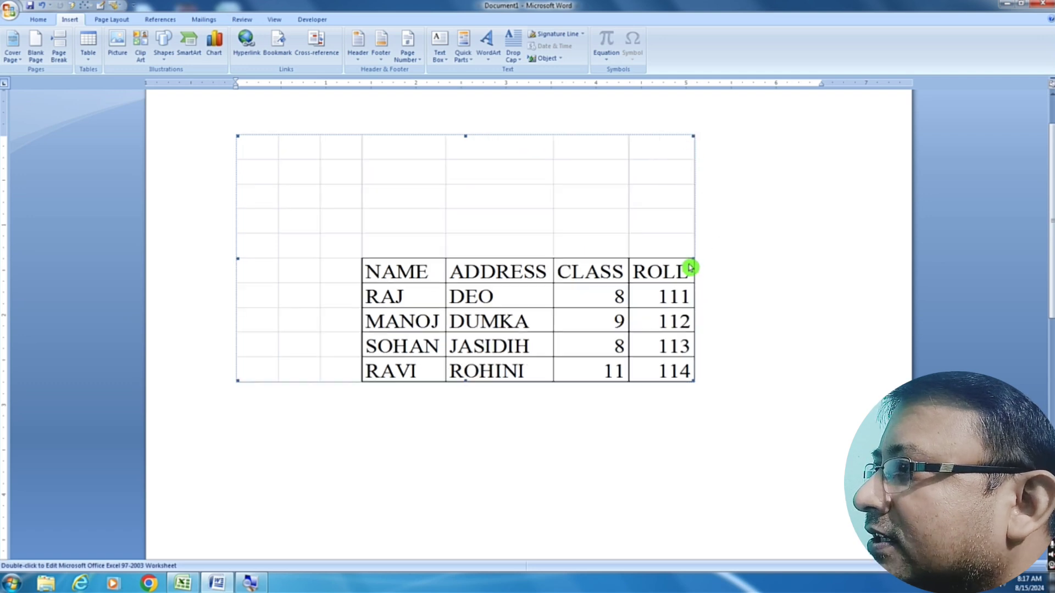
left_click_drag(712, 259, 748, 258)
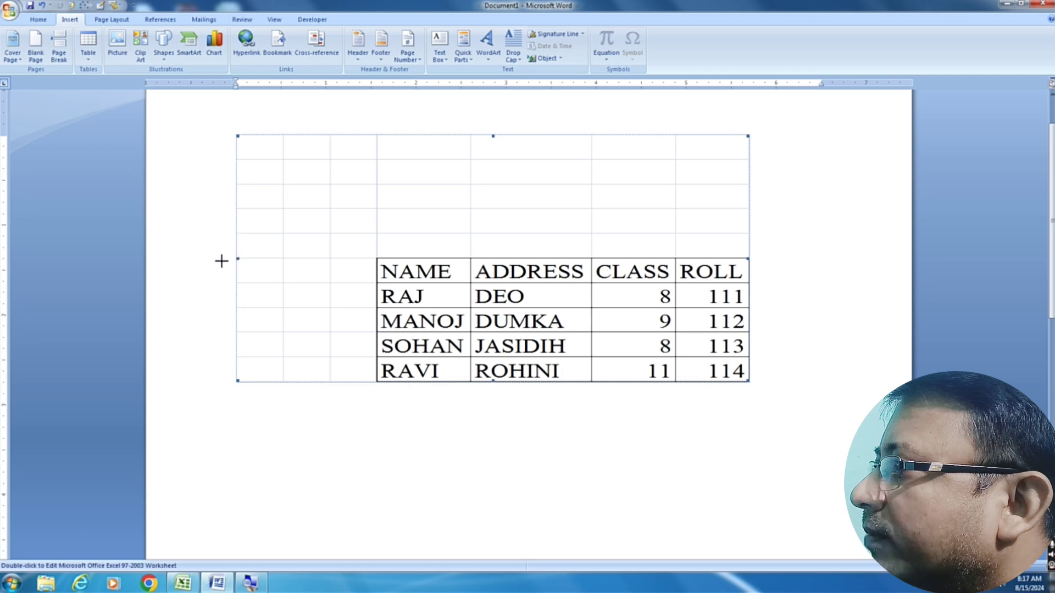
left_click_drag(221, 261, 216, 266)
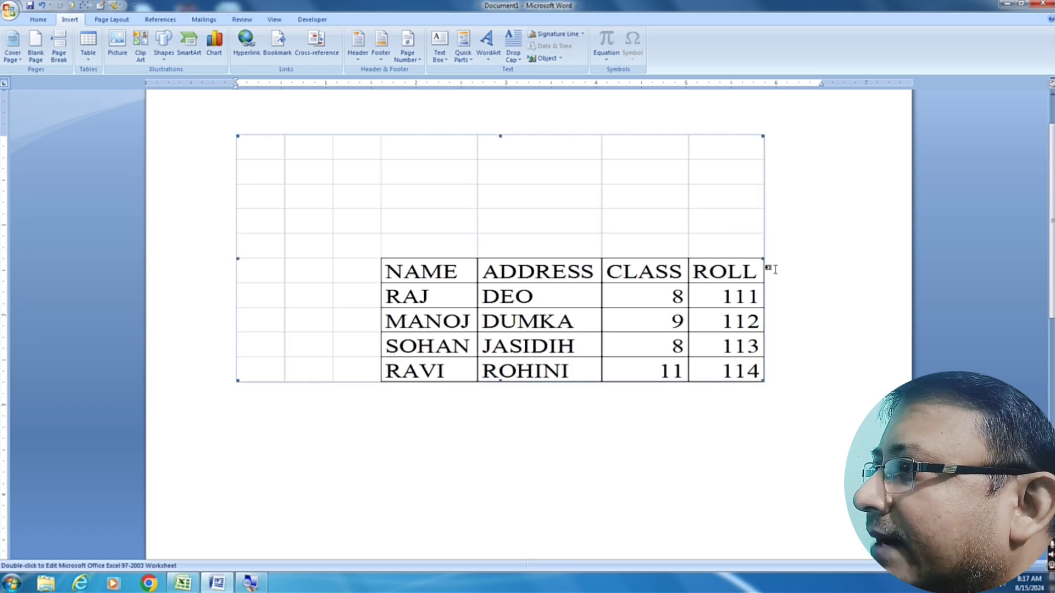
left_click_drag(763, 258, 812, 257)
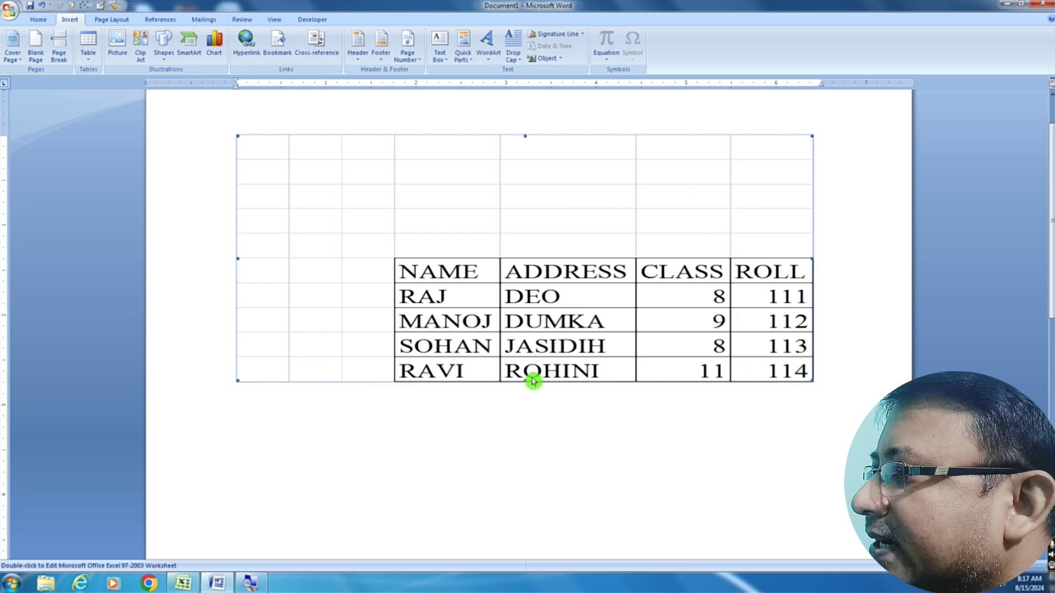
left_click_drag(526, 395, 535, 438)
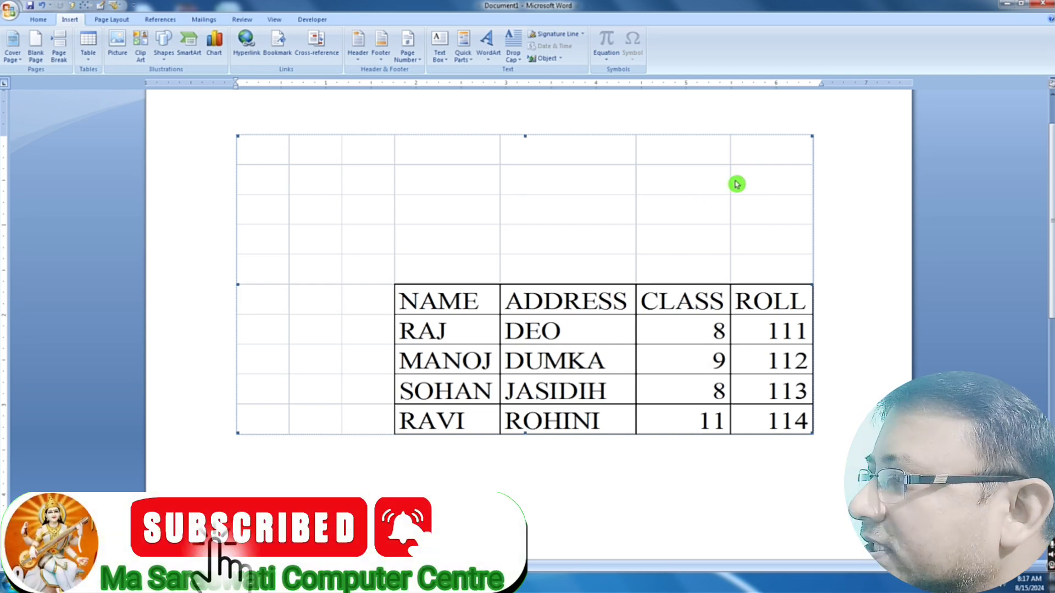
Step: Open the embedded table in Excel and turn off the worksheet gridlines
double_click(466, 229)
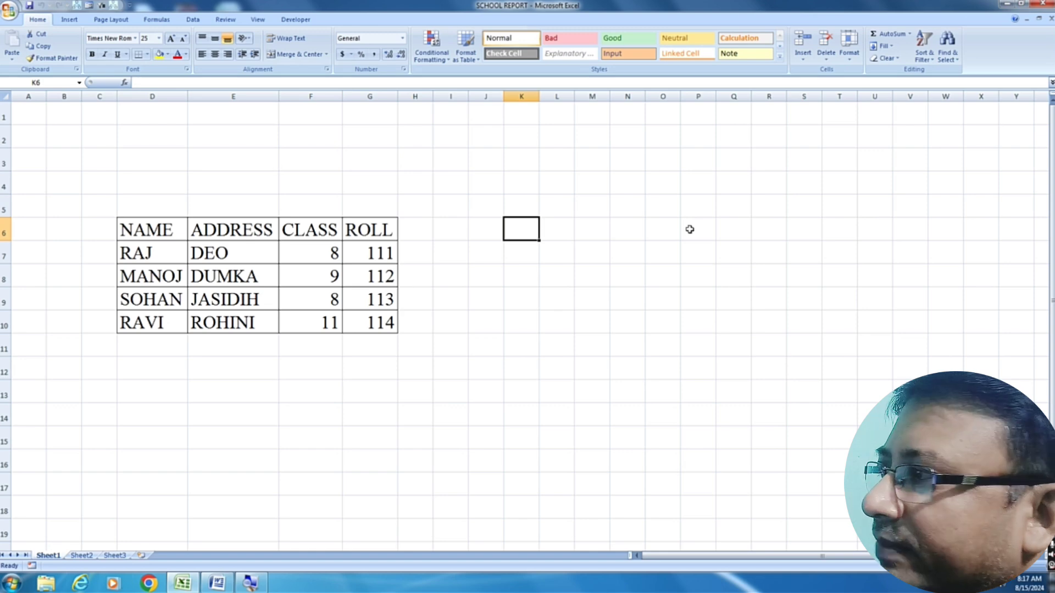
left_click(258, 23)
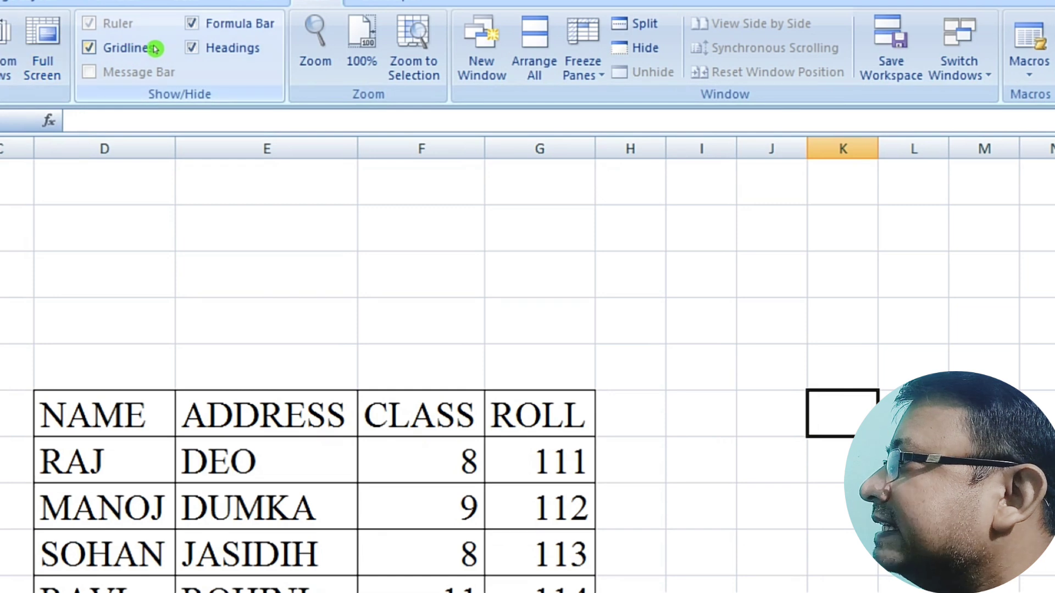
left_click(146, 52)
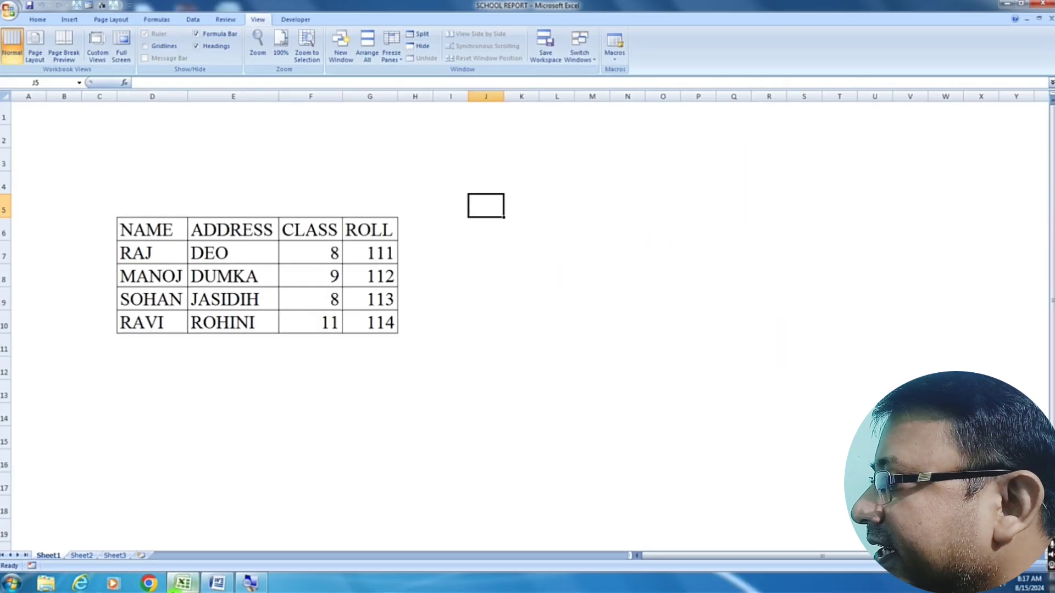
left_click(217, 582)
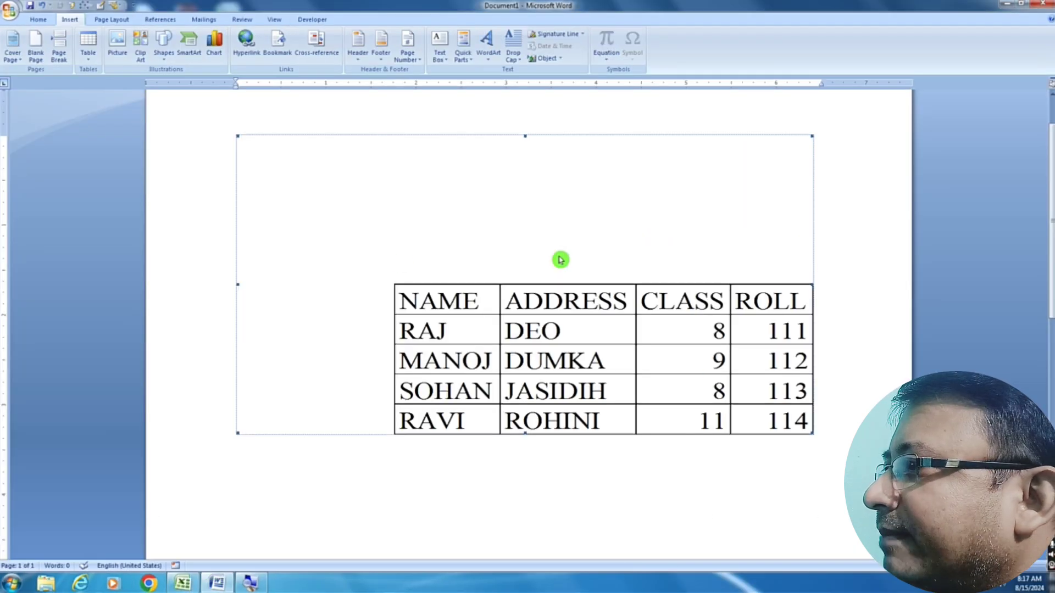
Step: Select the embedded table object and drag its top-right handle inward to shrink it slightly
left_click(942, 348)
left_click(542, 299)
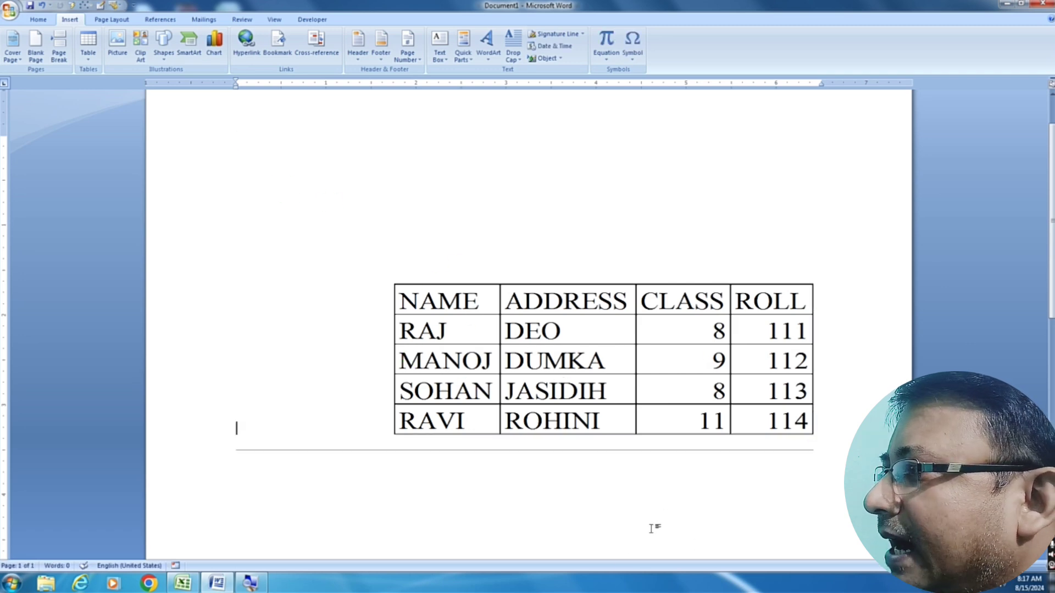
left_click_drag(562, 388, 415, 511)
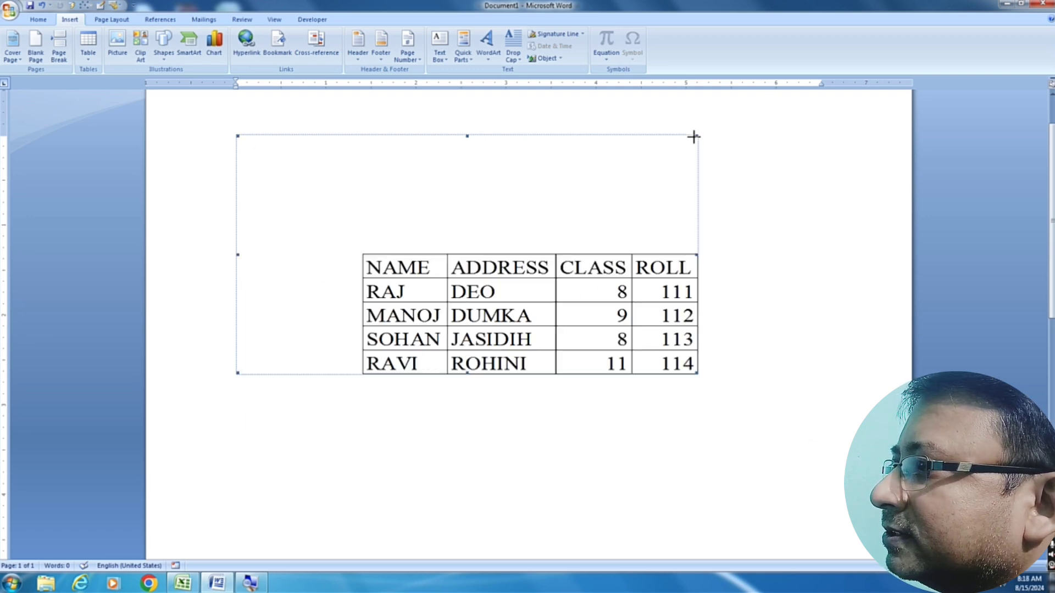
left_click_drag(694, 136, 665, 160)
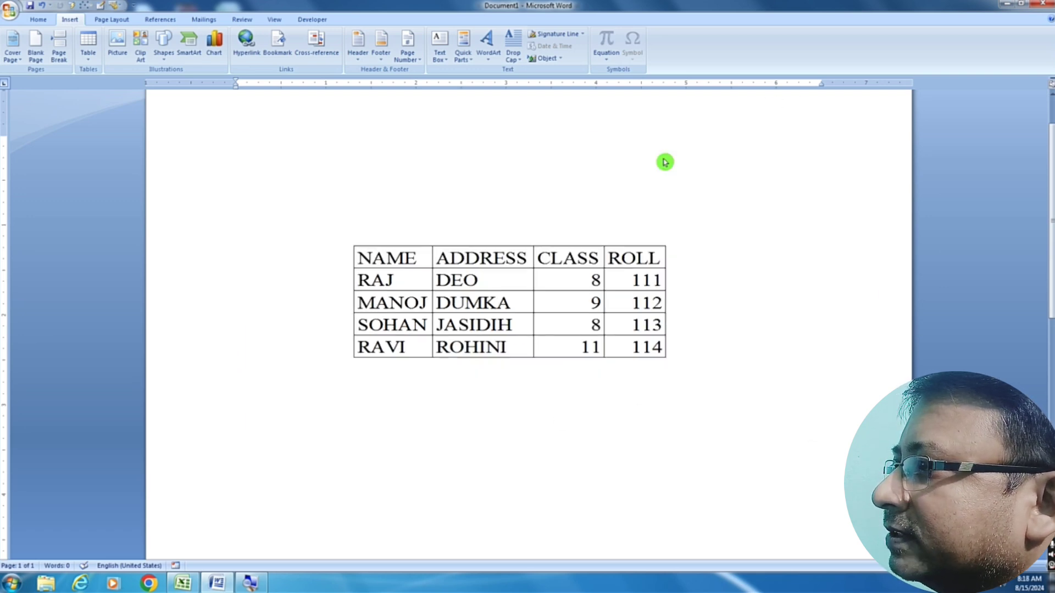
left_click(735, 310)
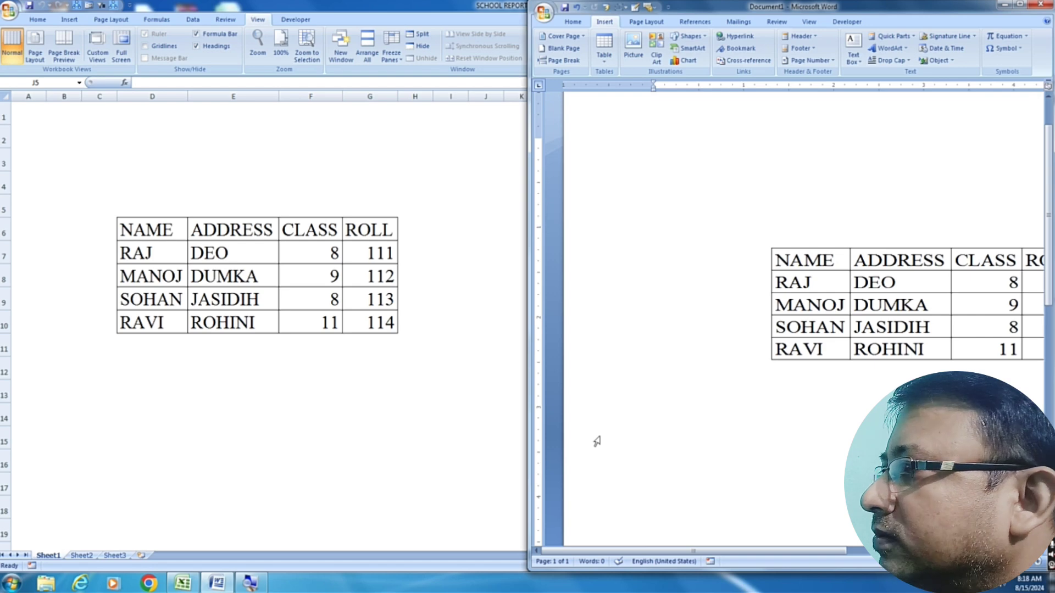
Step: Widen the Word window, snap Excel to the left half with Win+Left, and select cell E8
left_click_drag(902, 8, 862, 8)
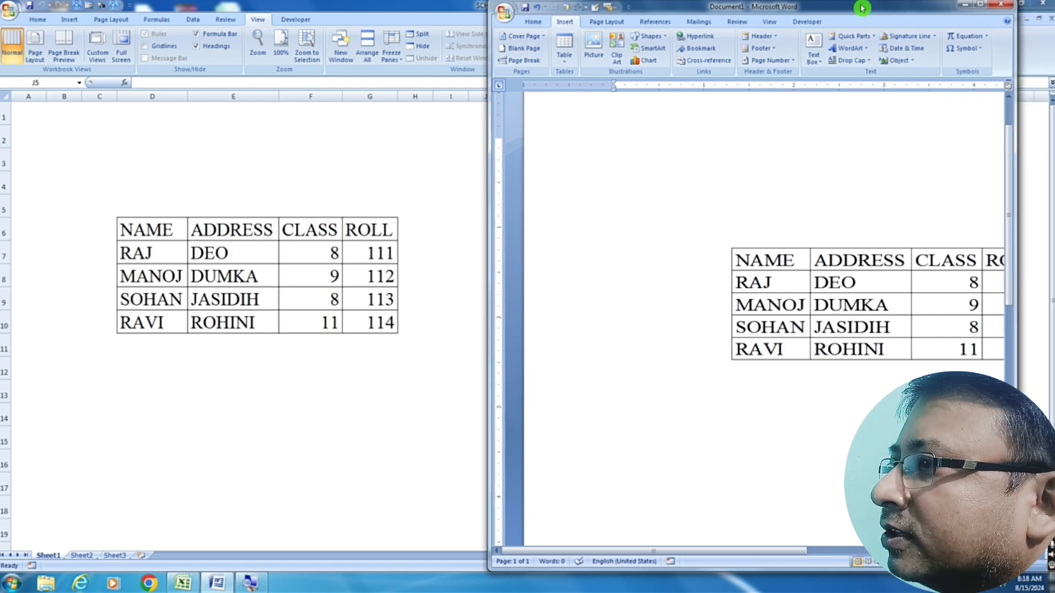
left_click_drag(1017, 390, 1030, 390)
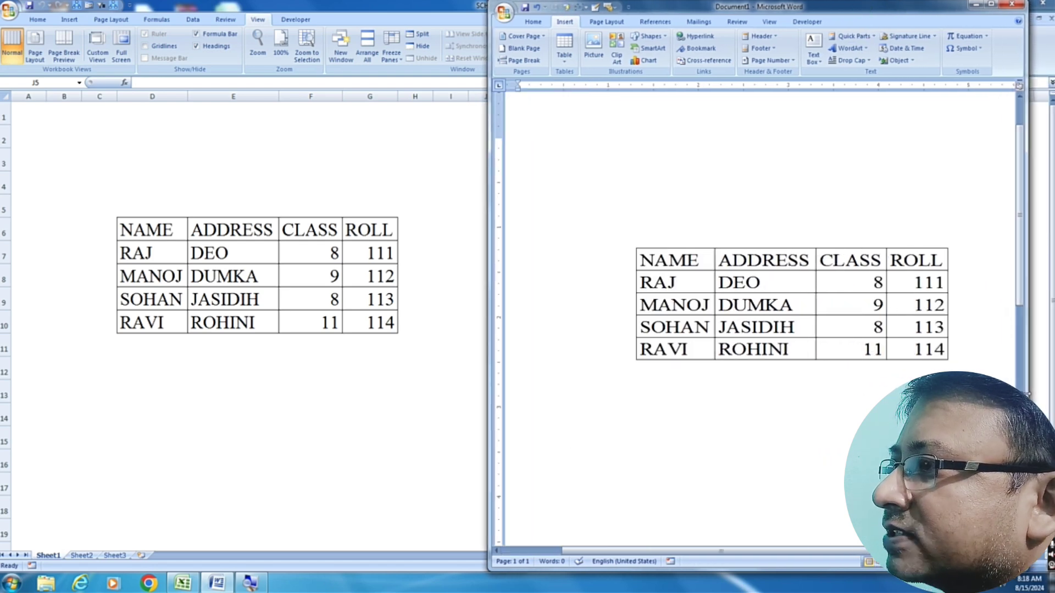
left_click(307, 110)
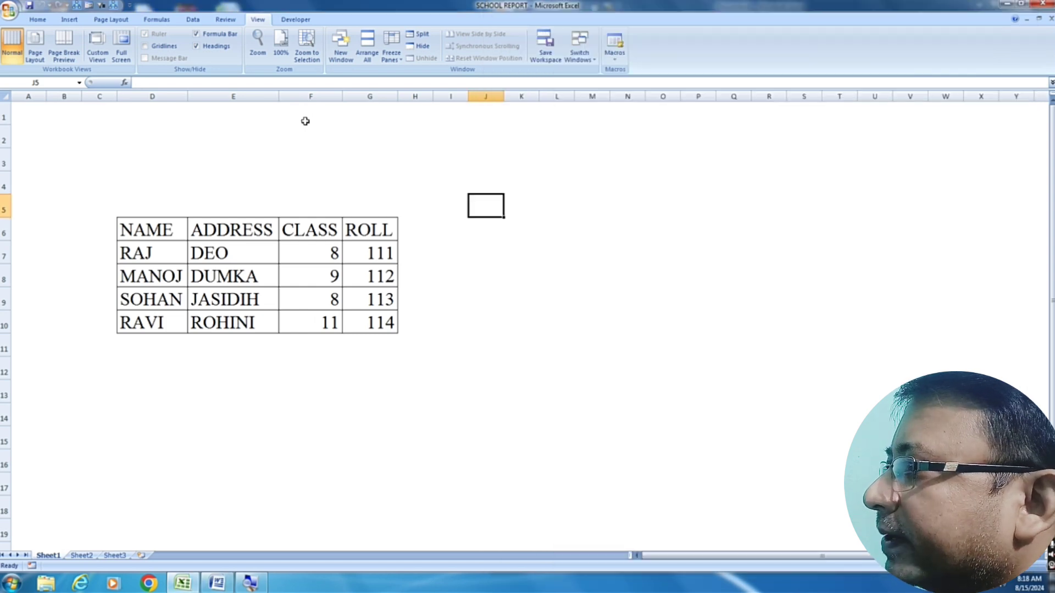
key("super+Left")
left_click(356, 283)
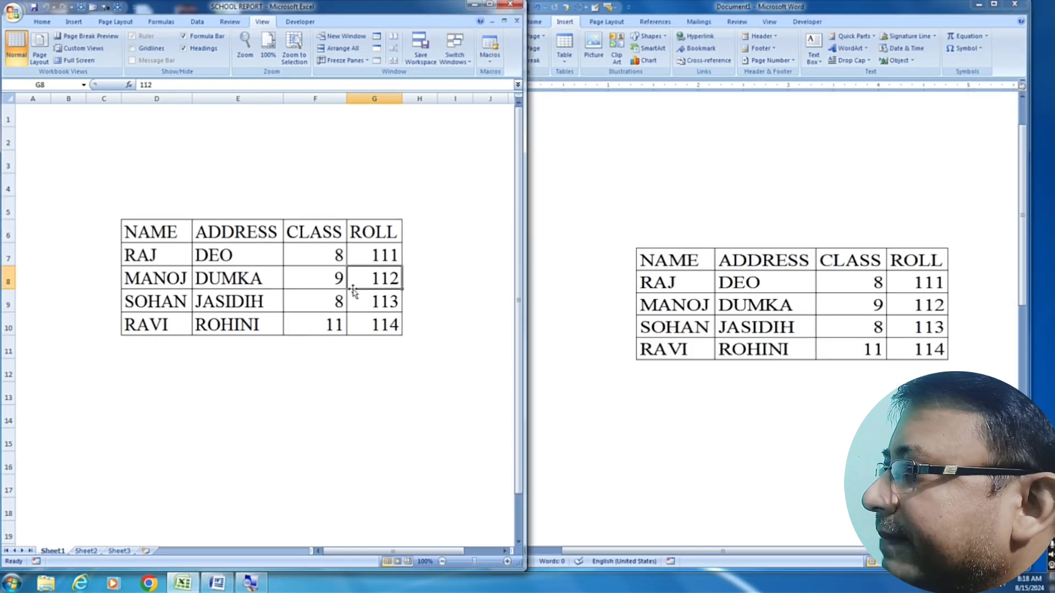
left_click(374, 256)
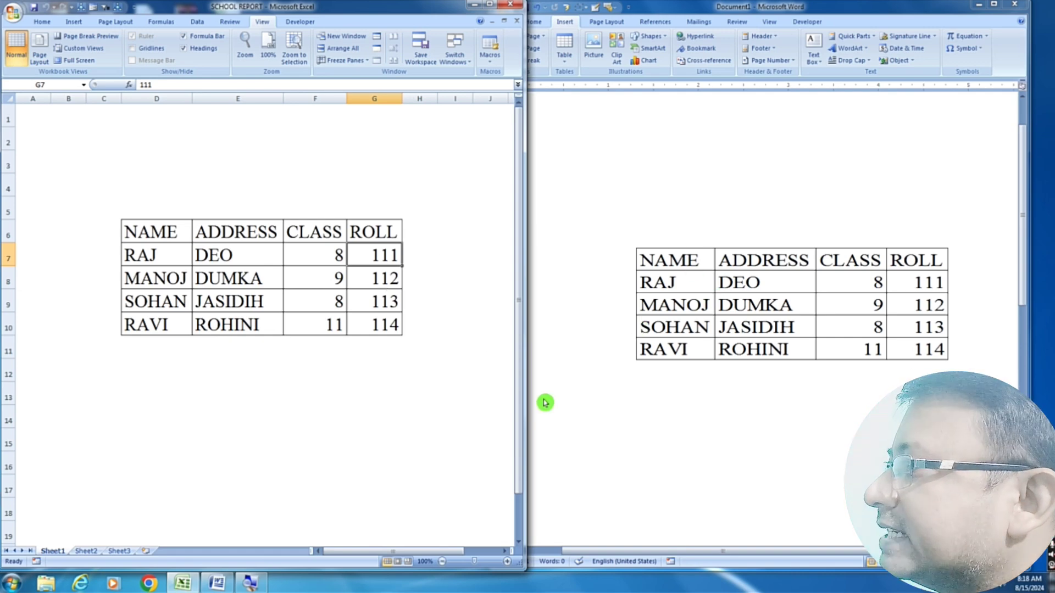
left_click(255, 280)
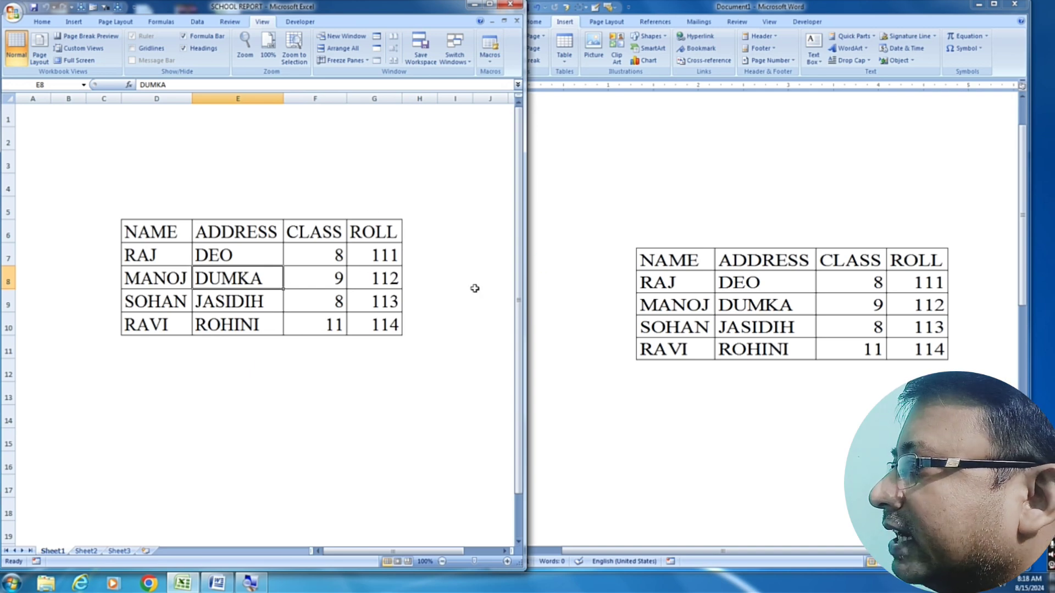
Step: Change MANOJ's address in E8 to DEVIPUR
type("DEVIPUR")
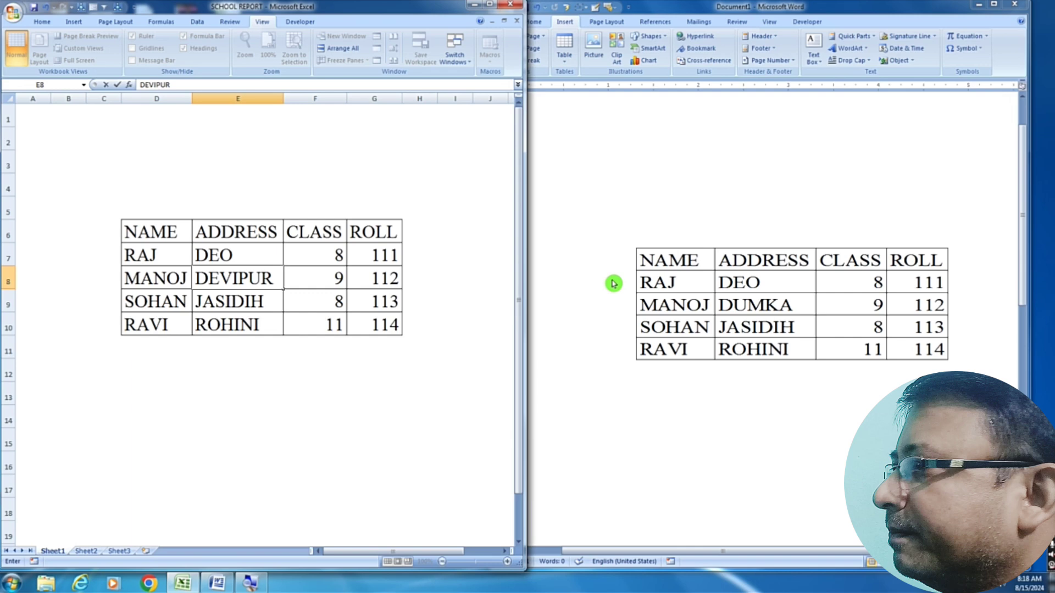
key("Return")
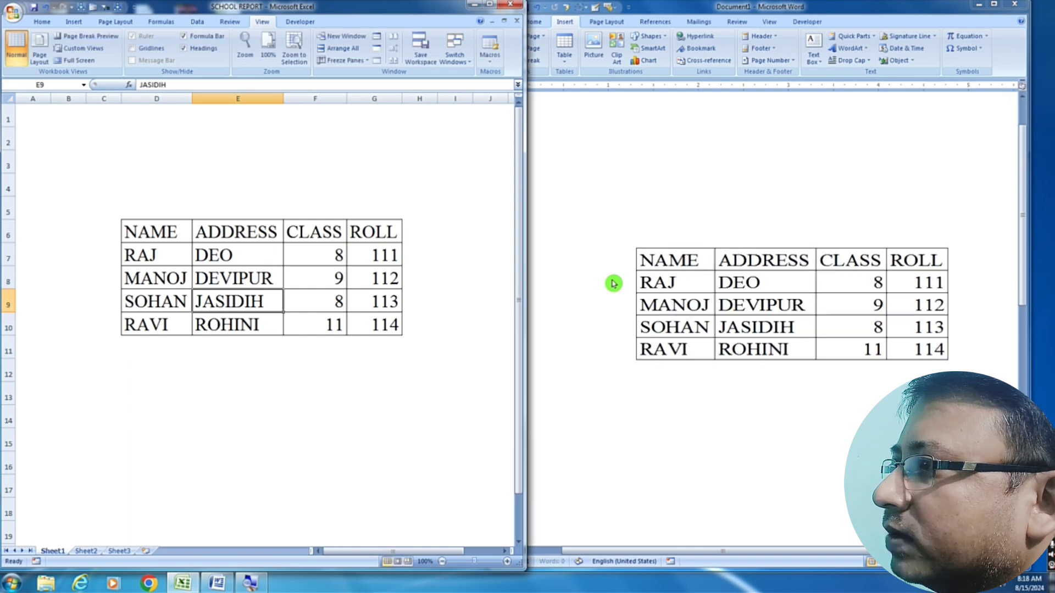
left_click(385, 324)
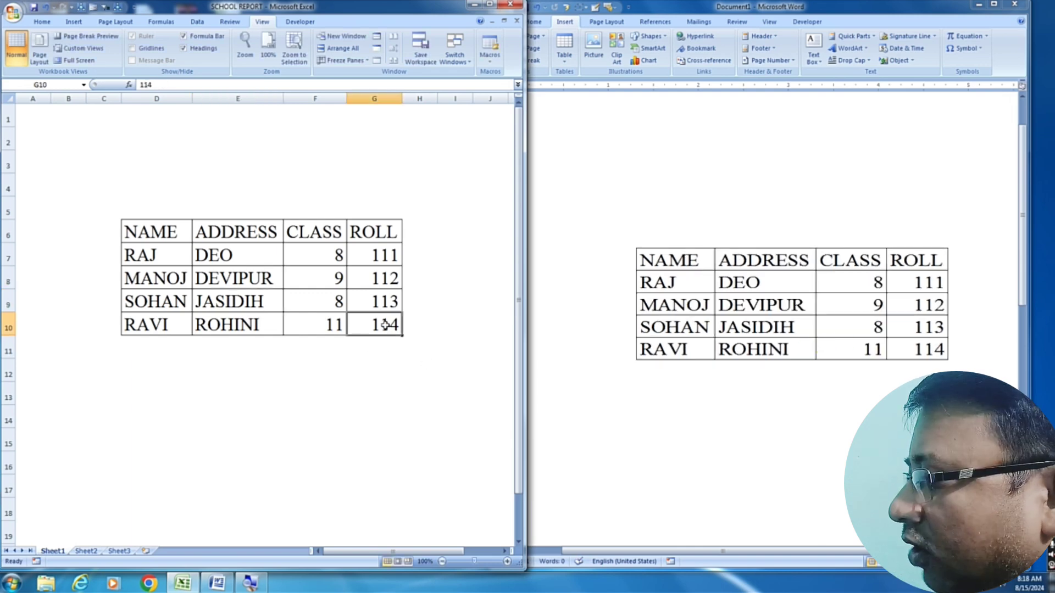
key("Right")
key("Return")
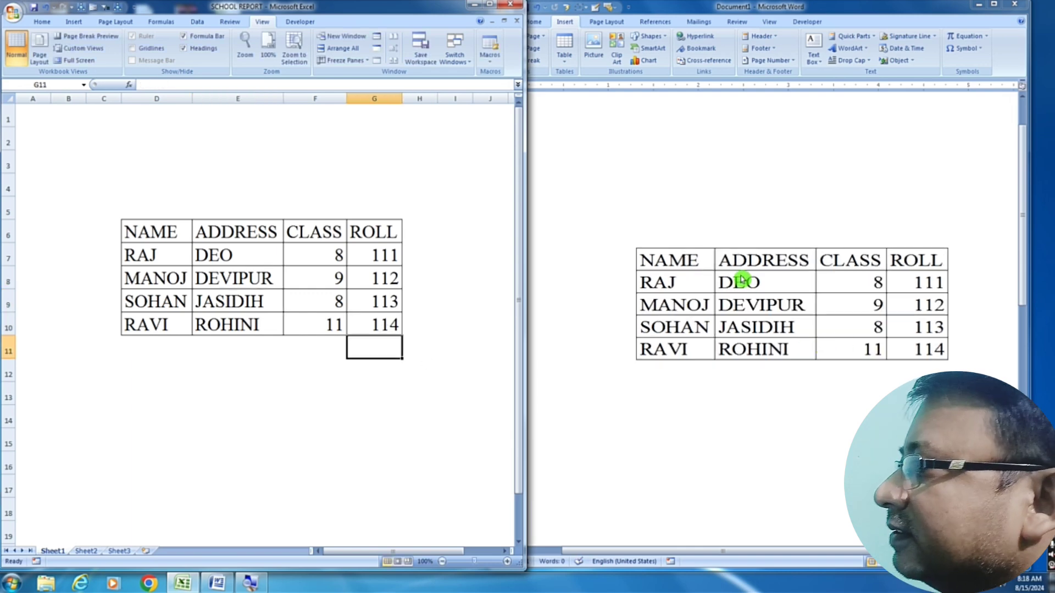
Step: Replace RAVI in D10 with KISHAN and compare the linked Word table against Excel
left_click(154, 323)
left_click(723, 305)
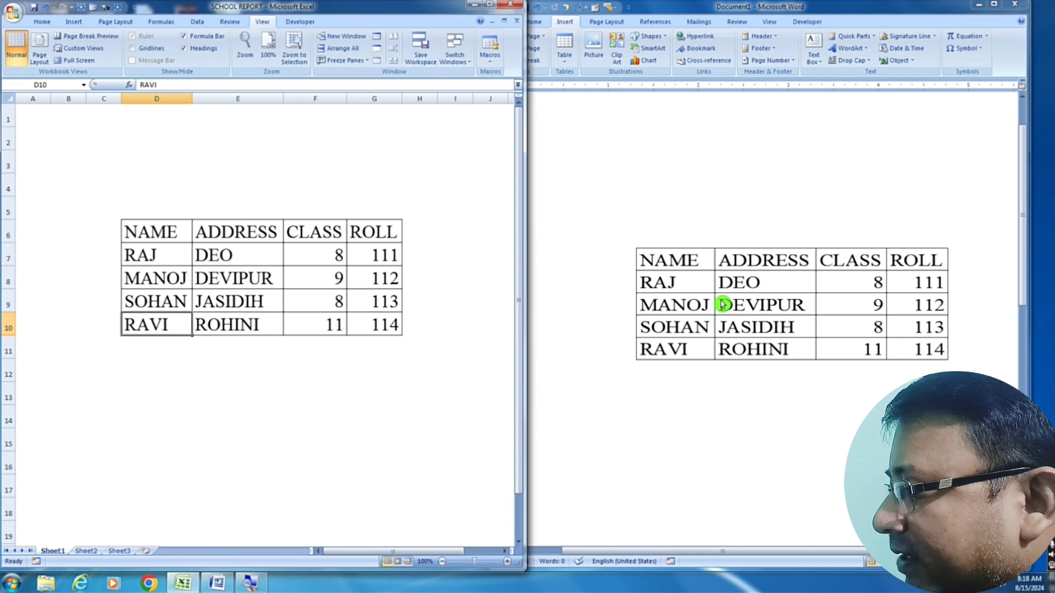
type("KISHAN")
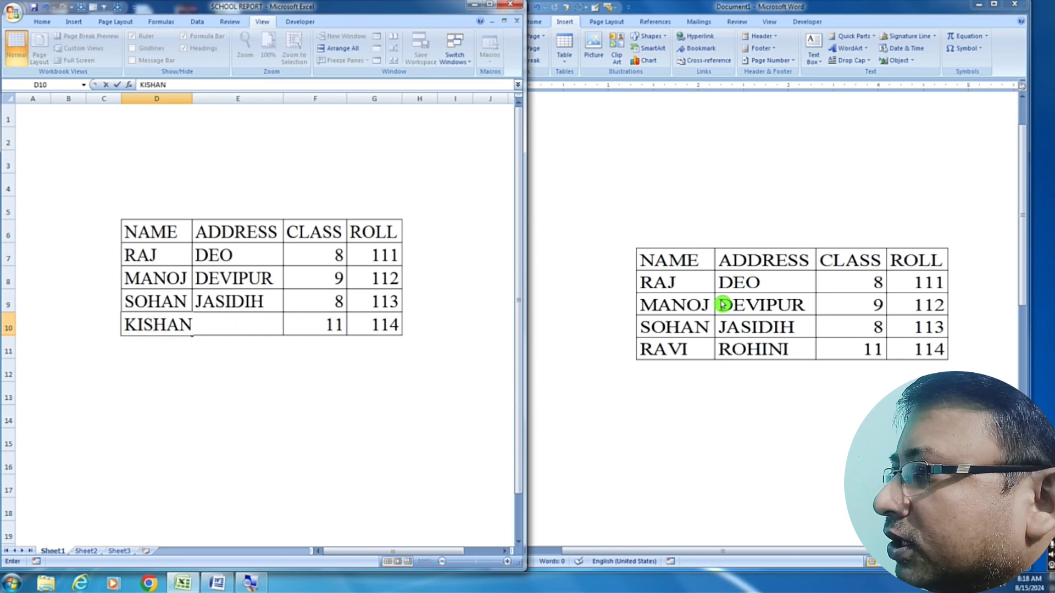
key("Return")
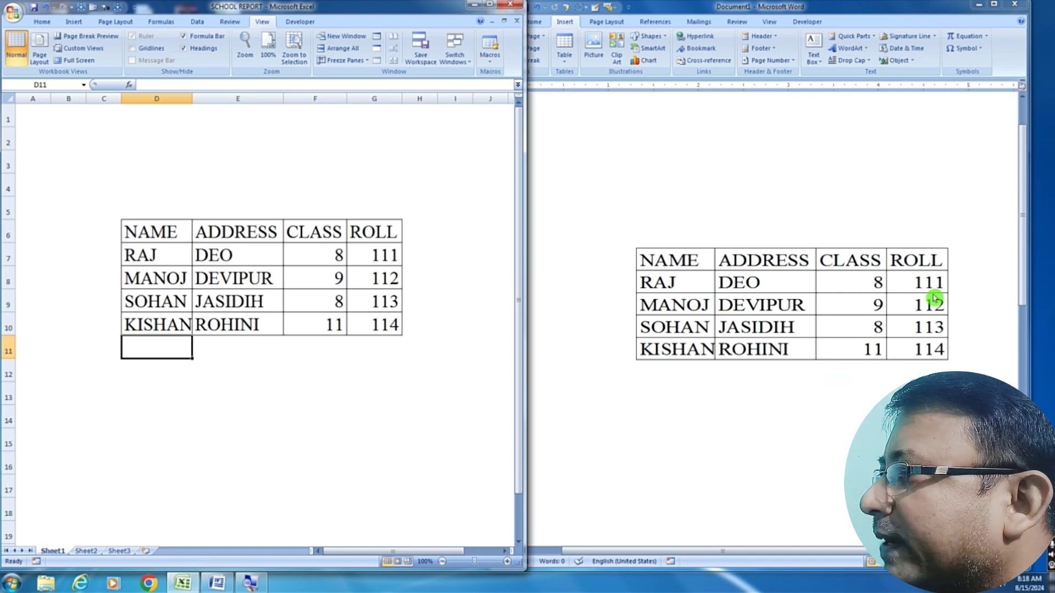
left_click(212, 256)
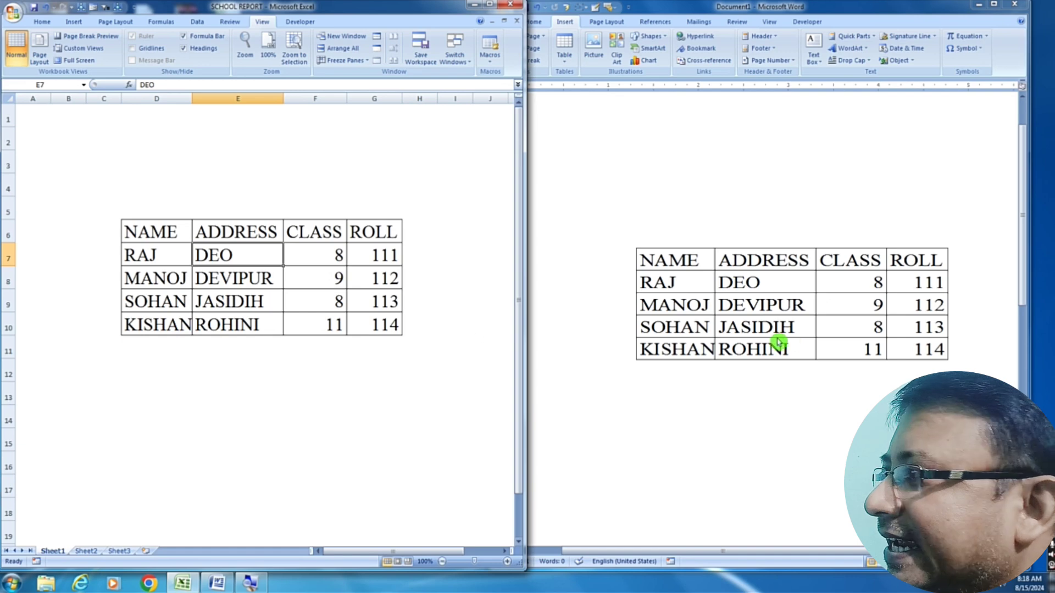
left_click(846, 293)
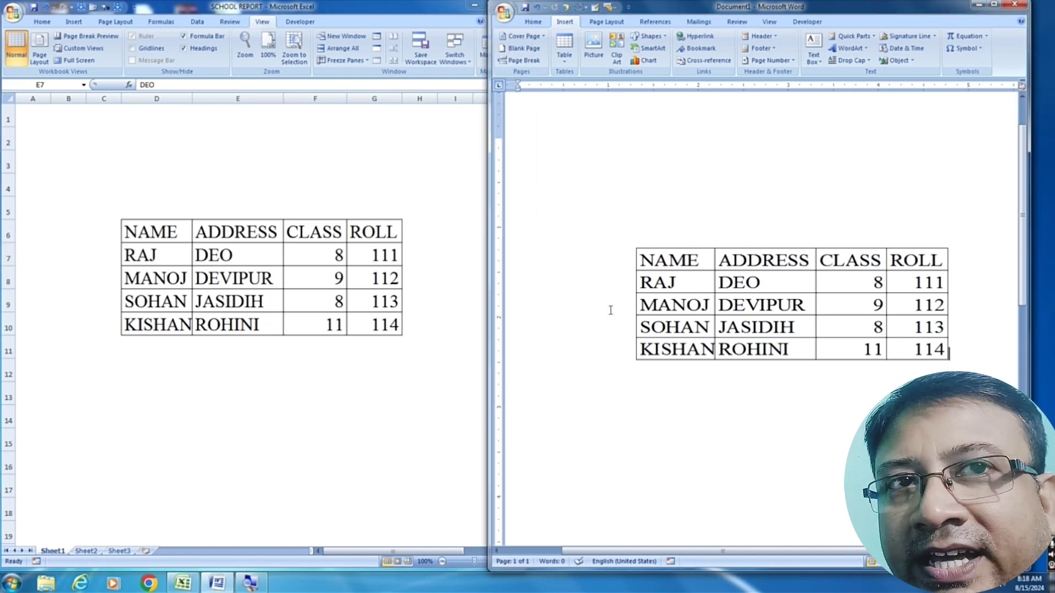
left_click(250, 302)
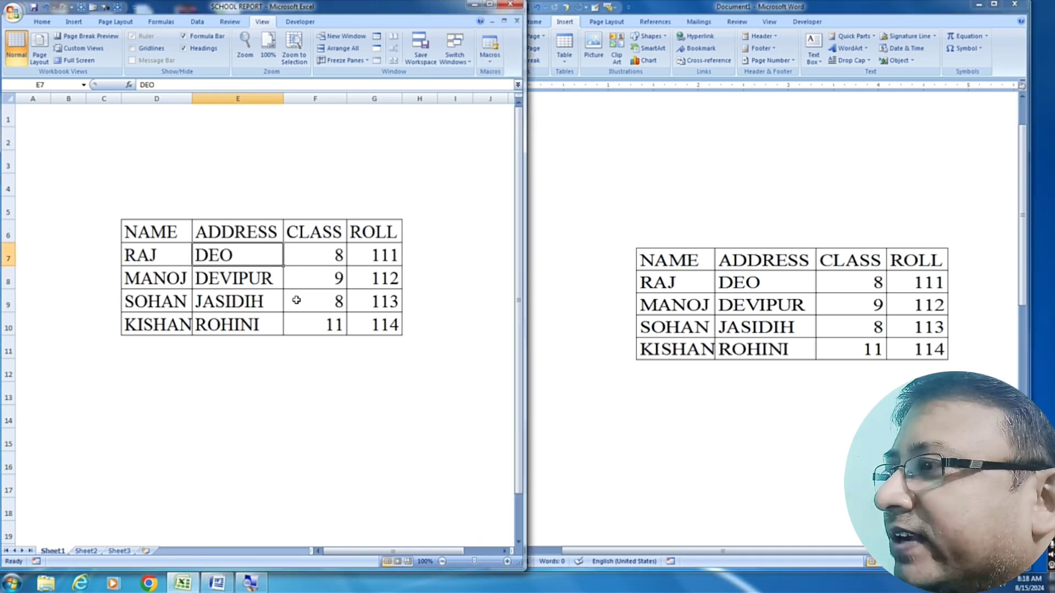